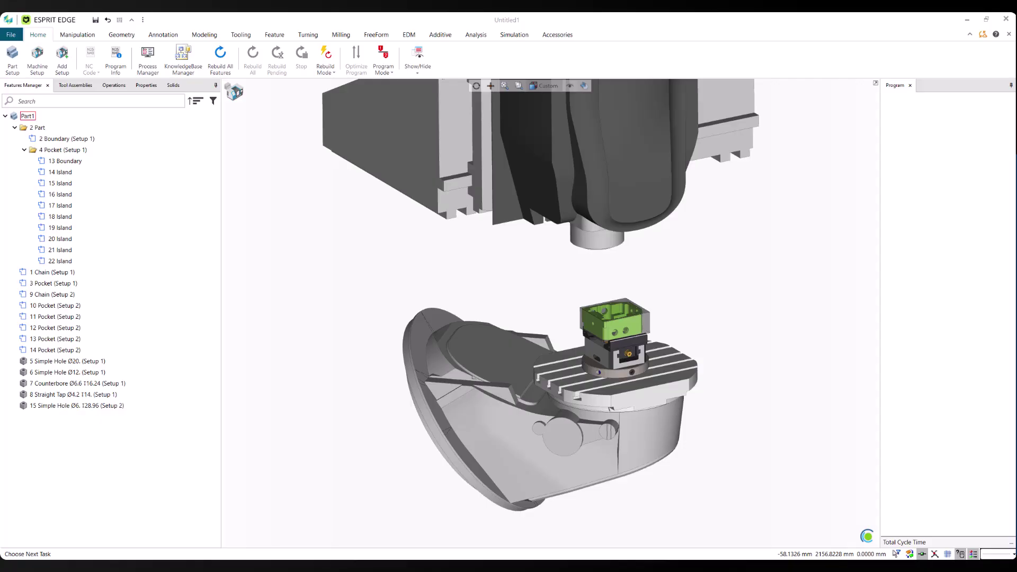
Sign in to Hexagon Nexus with the account e-mail address and close the Nexus window.
{"action": "left_click", "coordinate": [984, 34]}
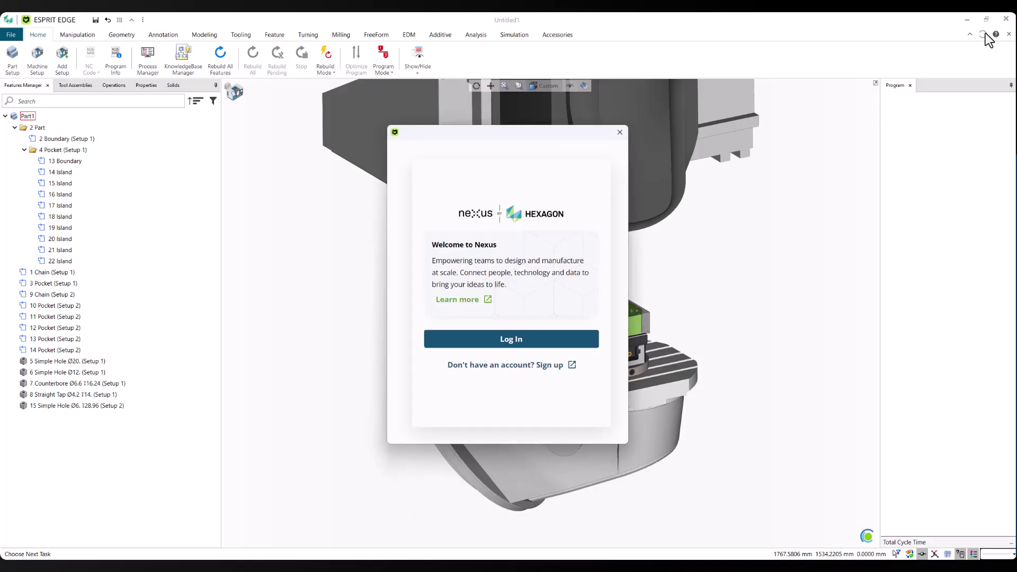
{"action": "left_click", "coordinate": [537, 342]}
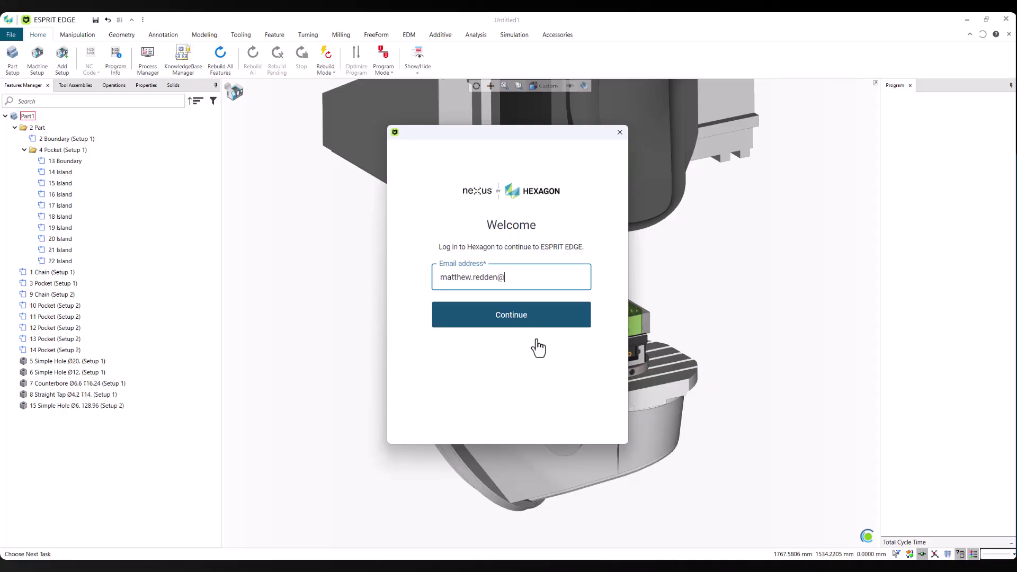
{"action": "left_click", "coordinate": [523, 319]}
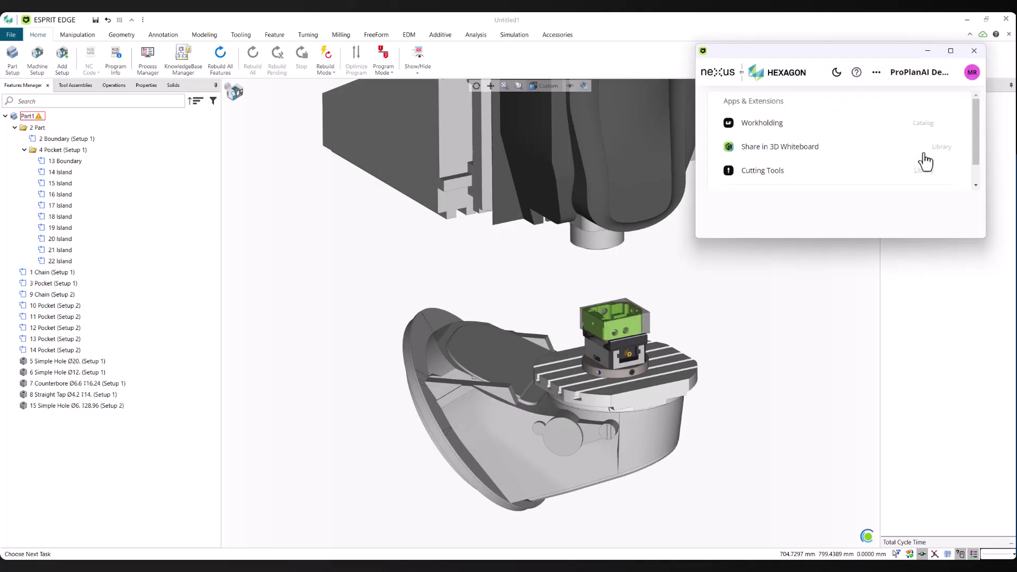
{"action": "left_click", "coordinate": [973, 51]}
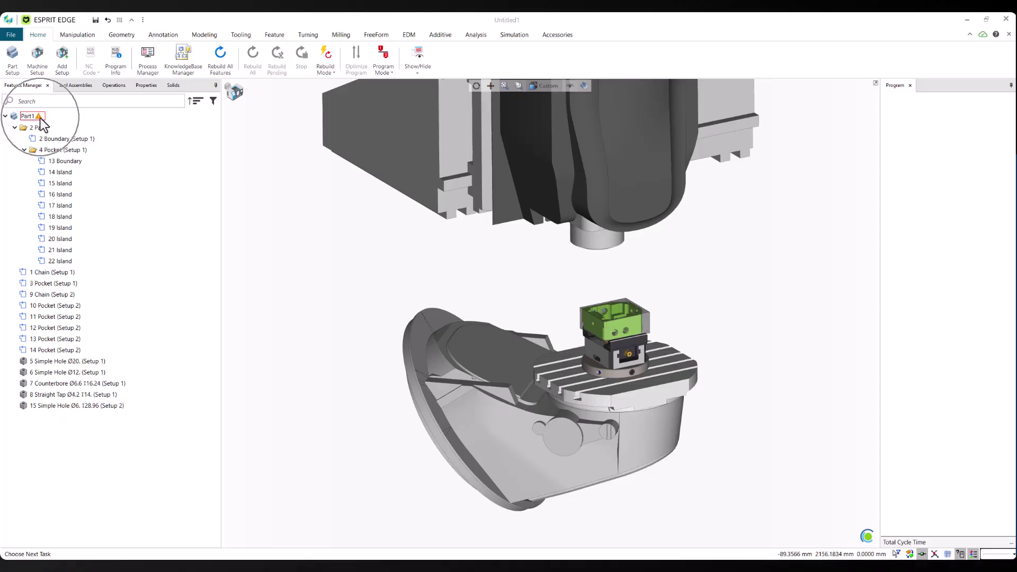
Give Part1 the Aluminium material from the Nexus material library in Part Setup.
{"action": "left_click", "coordinate": [11, 64]}
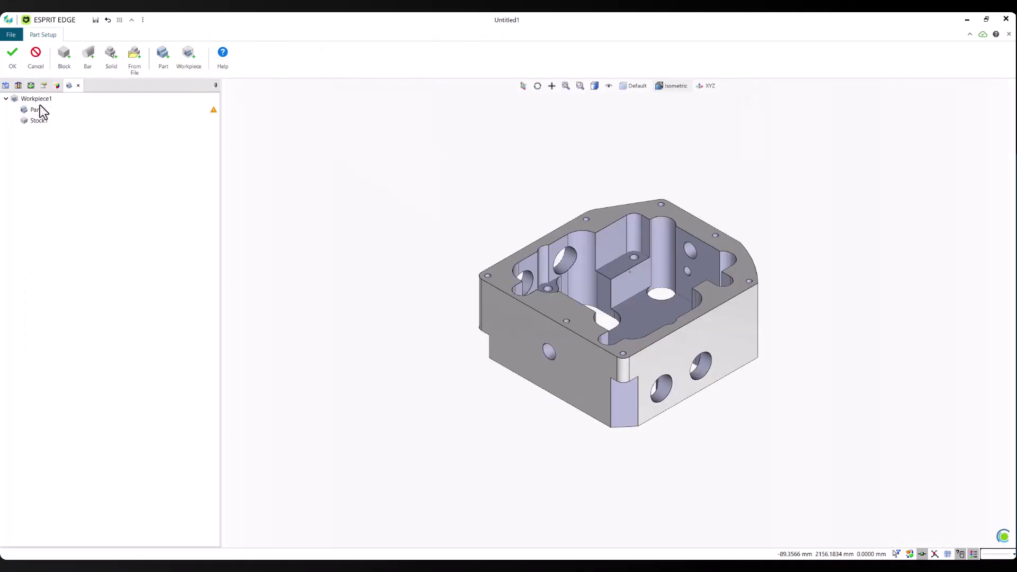
{"action": "left_click", "coordinate": [42, 114]}
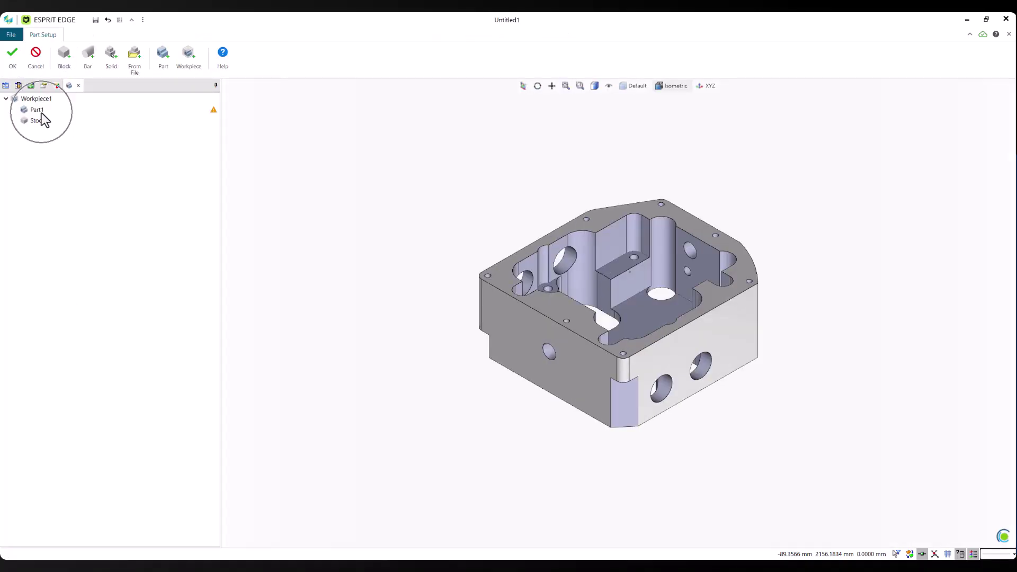
{"action": "double_click", "coordinate": [148, 112]}
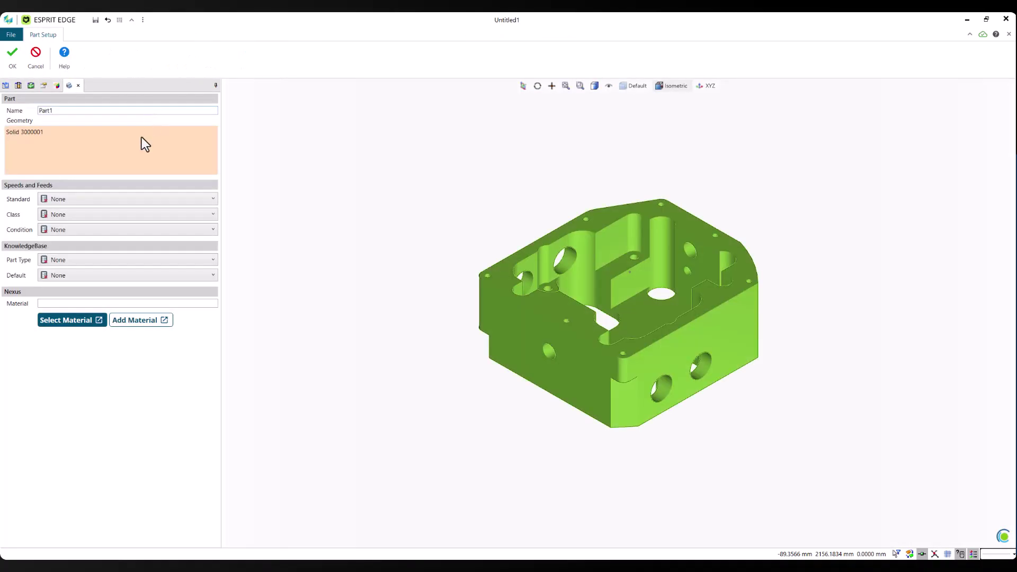
{"action": "left_click", "coordinate": [83, 320]}
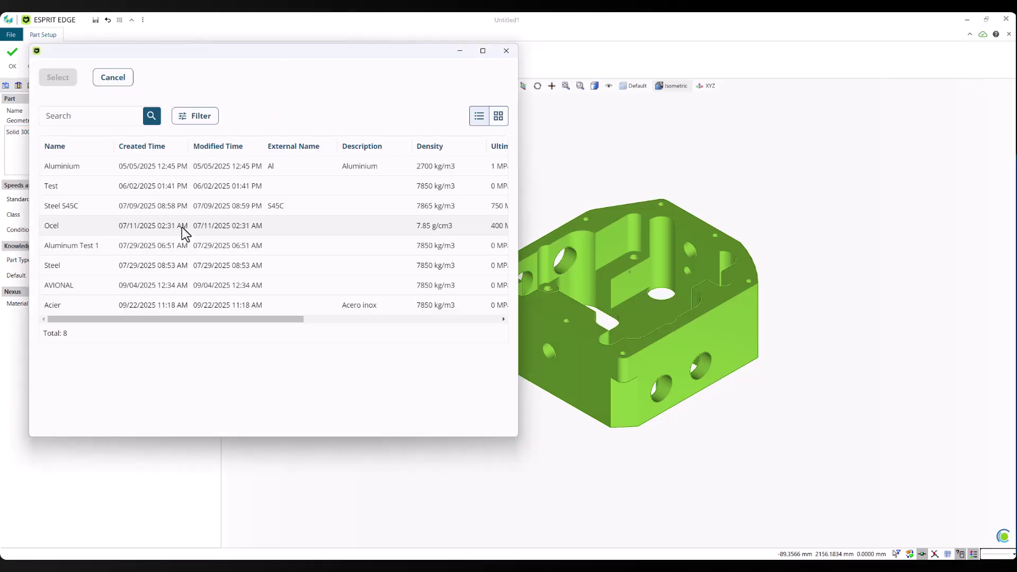
{"action": "left_click", "coordinate": [90, 169]}
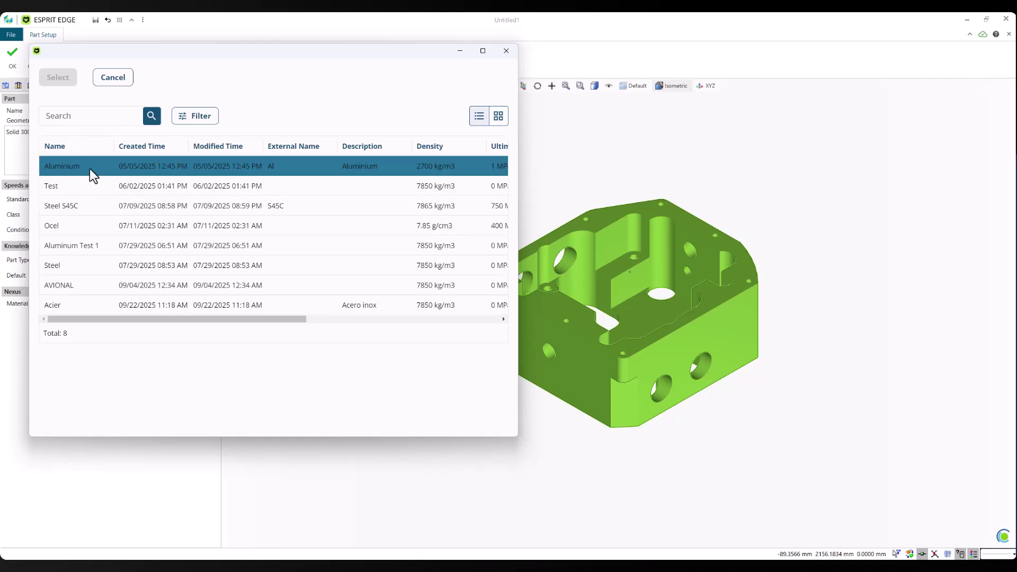
{"action": "left_click", "coordinate": [58, 78]}
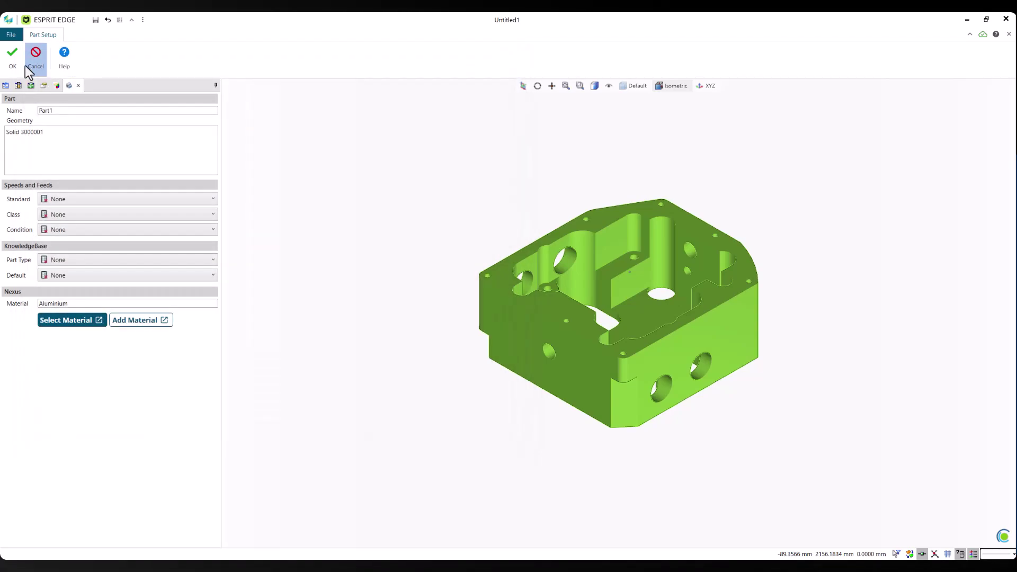
{"action": "left_click", "coordinate": [14, 64]}
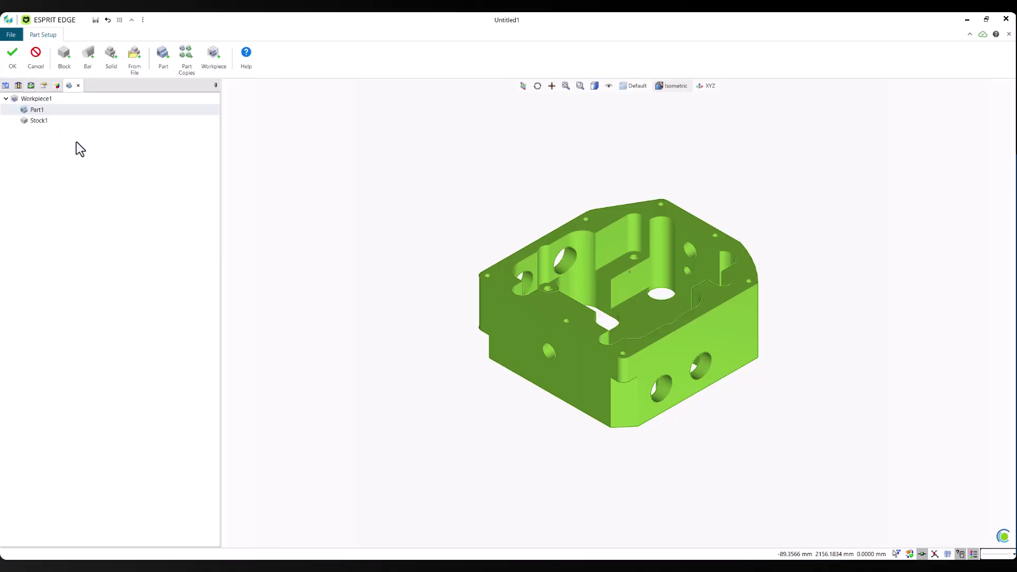
Run ProPlanAI on the 1 Chain feature to add a facing pass.
{"action": "left_click", "coordinate": [13, 67]}
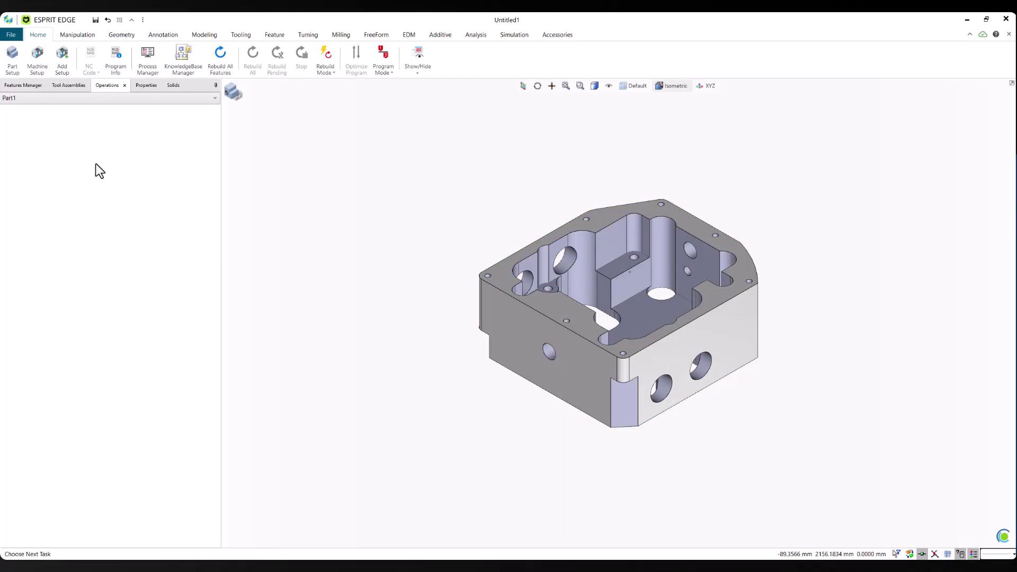
{"action": "left_click", "coordinate": [21, 86]}
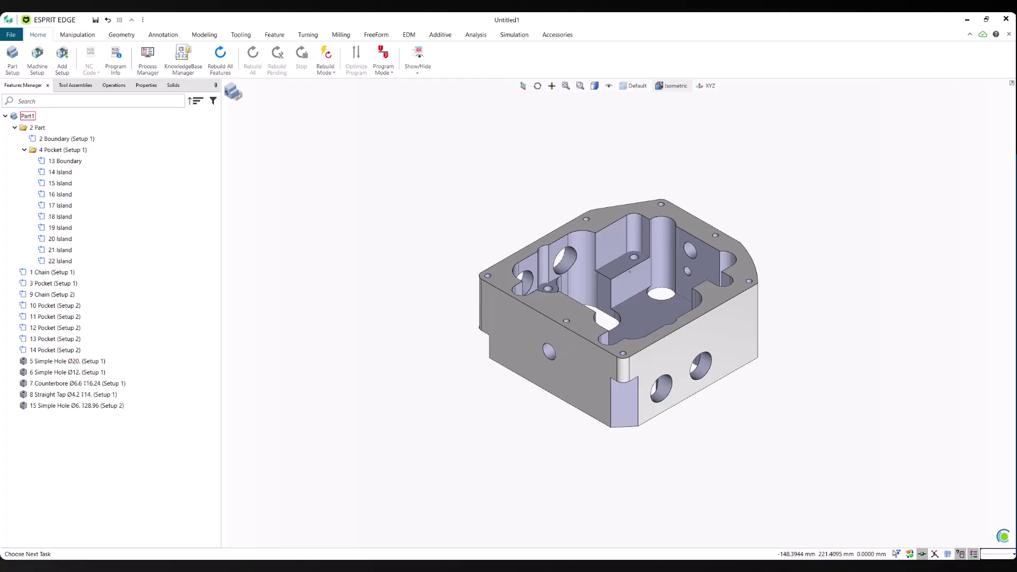
{"action": "left_click", "coordinate": [45, 275]}
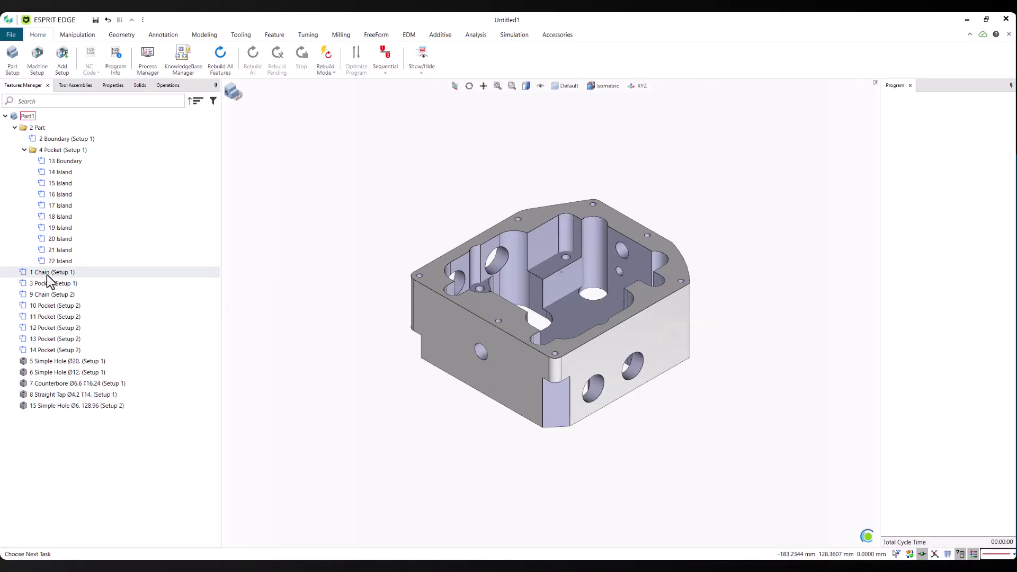
{"action": "right_click", "coordinate": [47, 275]}
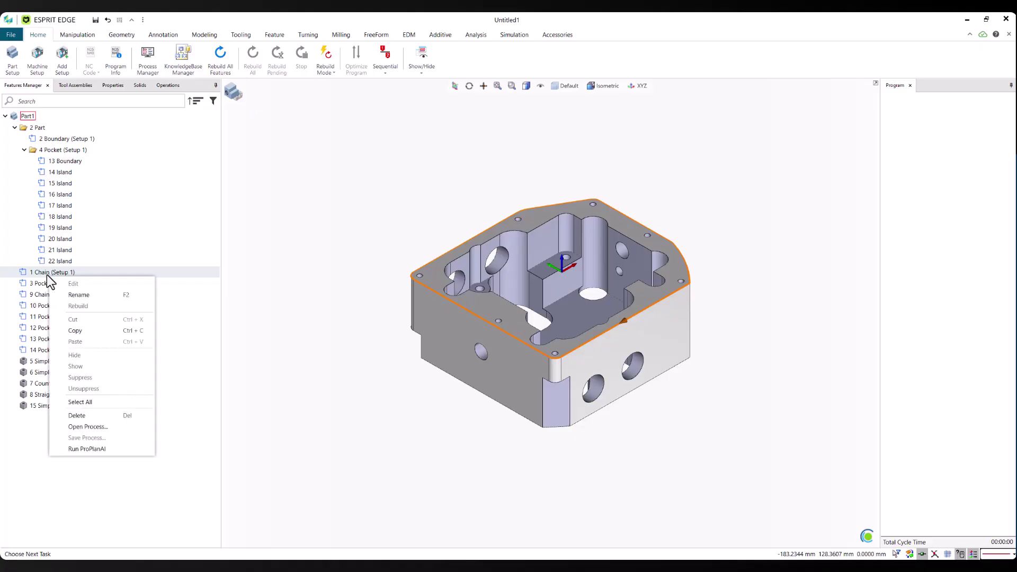
{"action": "left_click", "coordinate": [116, 452]}
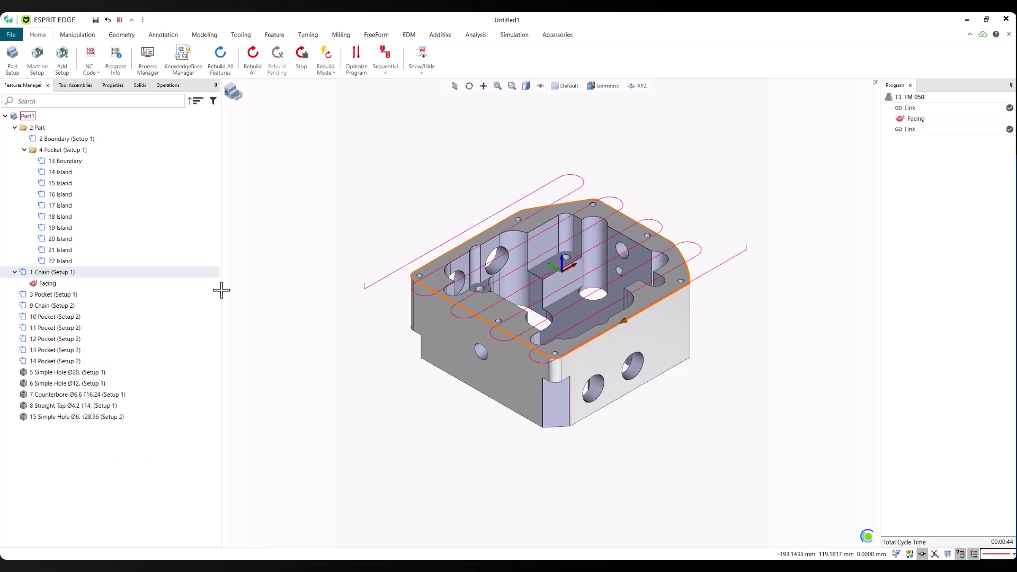
Run ProPlanAI on 2 Boundary for EM 20.0 spiral roughing and finishing contours.
{"action": "left_click", "coordinate": [67, 138]}
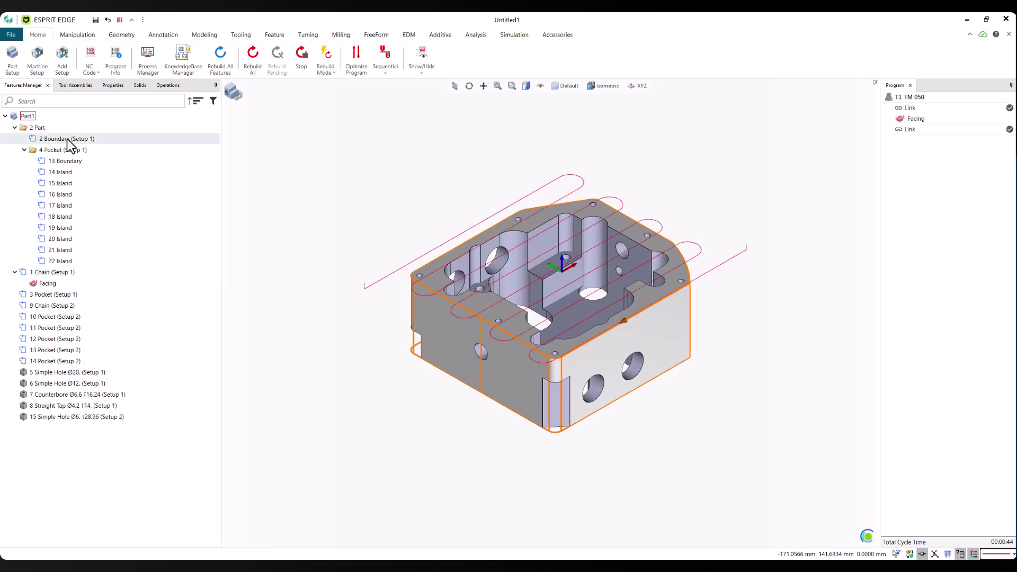
{"action": "right_click", "coordinate": [67, 138]}
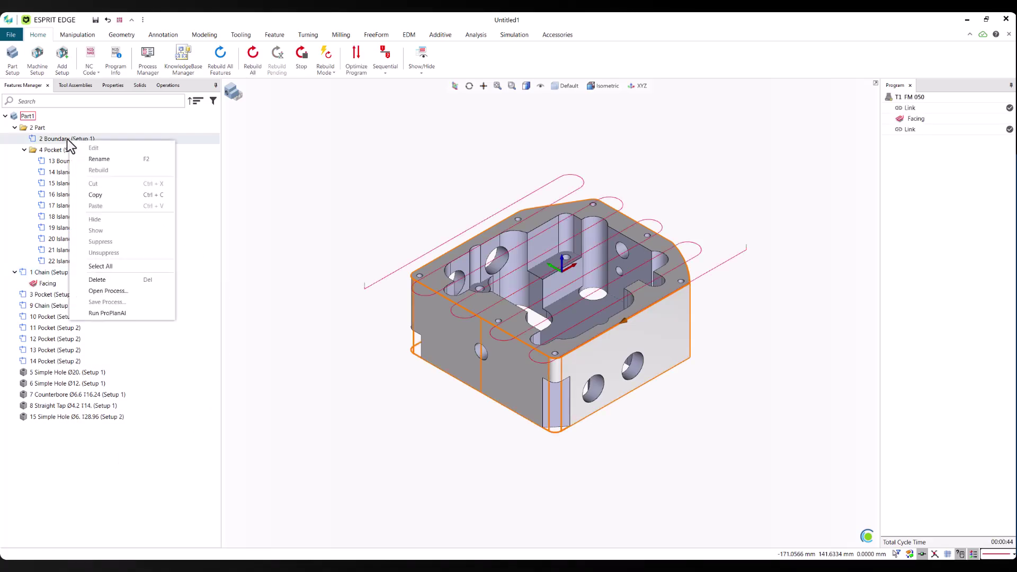
{"action": "left_click", "coordinate": [161, 313]}
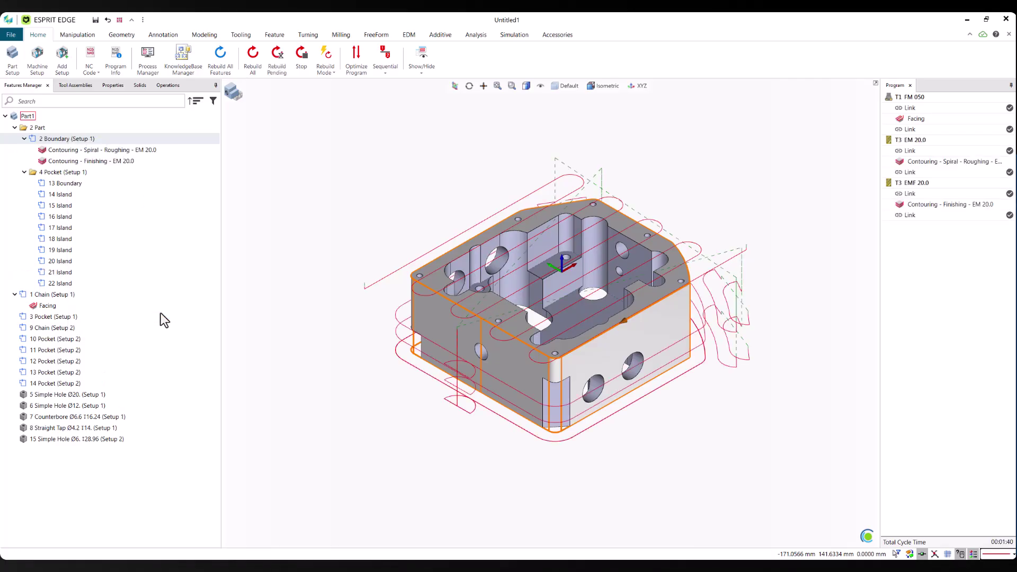
{"action": "left_click", "coordinate": [69, 318]}
Run ProPlanAI on 3 Pocket and 4 Pocket for pocket roughing and finishing.
{"action": "right_click", "coordinate": [69, 319]}
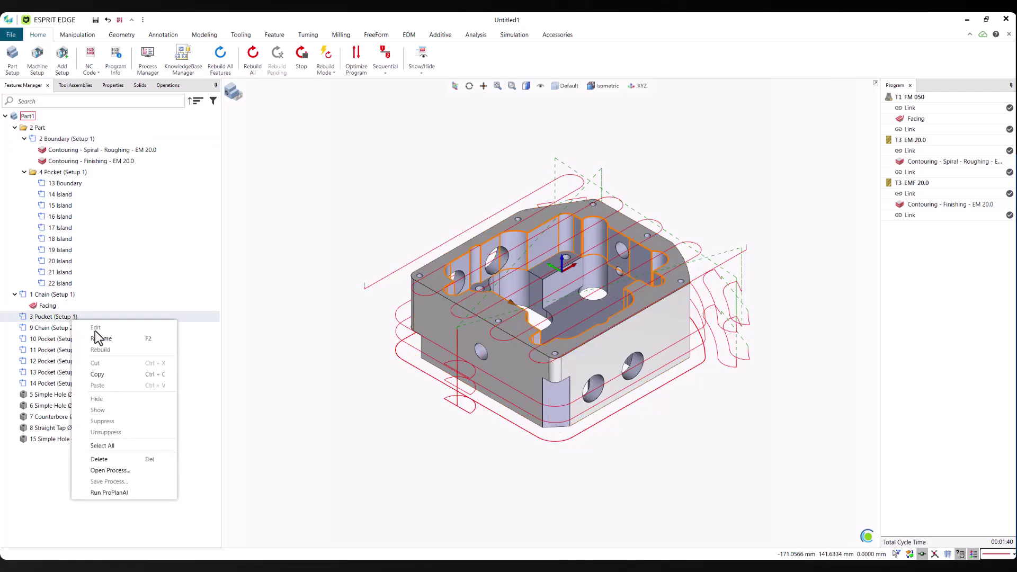
{"action": "left_click", "coordinate": [132, 491]}
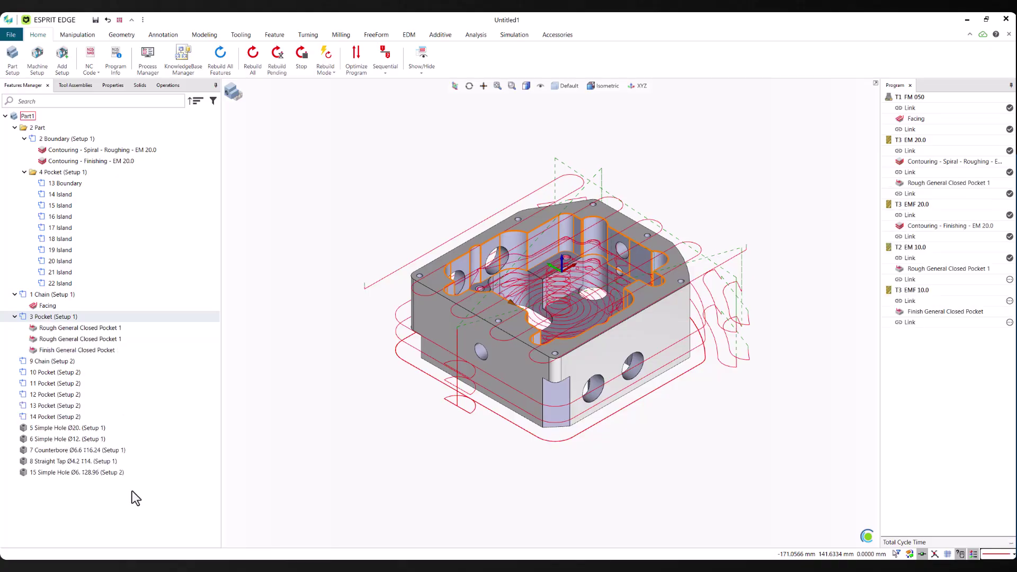
{"action": "left_click", "coordinate": [74, 174]}
{"action": "right_click", "coordinate": [74, 176]}
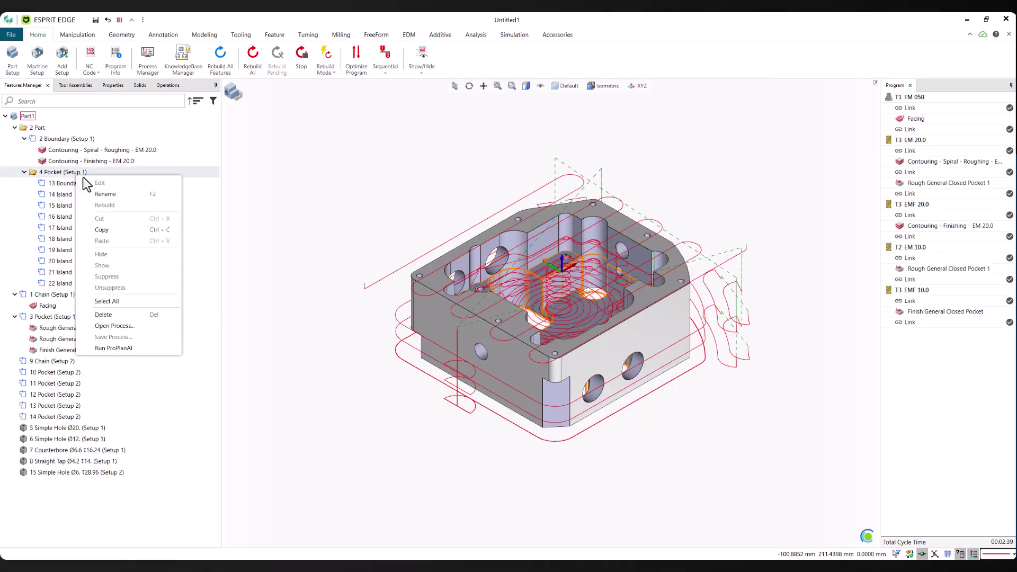
{"action": "left_click", "coordinate": [142, 348]}
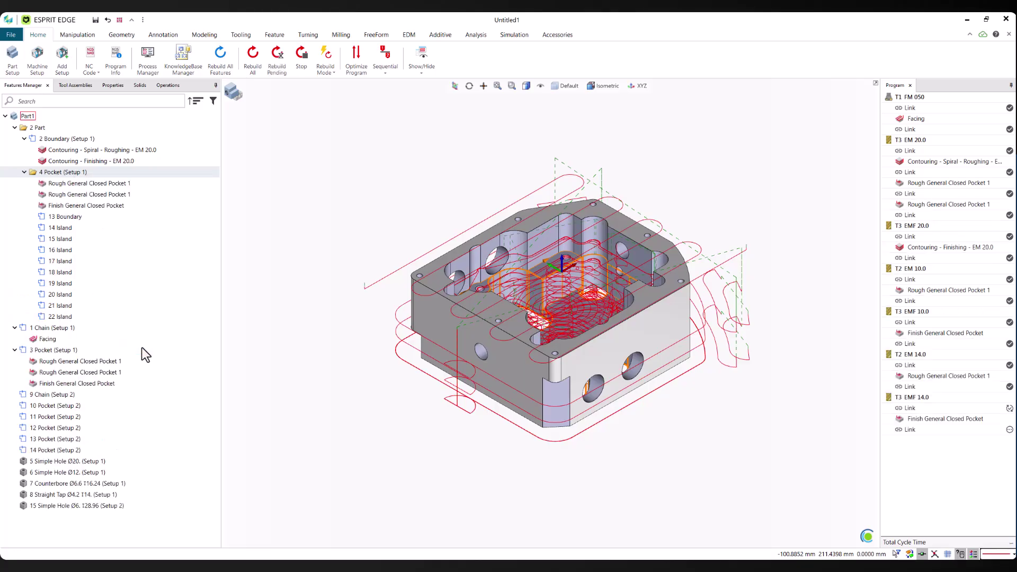
Run ProPlanAI on hole features 5–8 for drilling, spiralling and tapping (cycle time 00:04:51).
{"action": "left_click", "coordinate": [74, 460]}
{"action": "left_click", "coordinate": [94, 495], "text": "shift"}
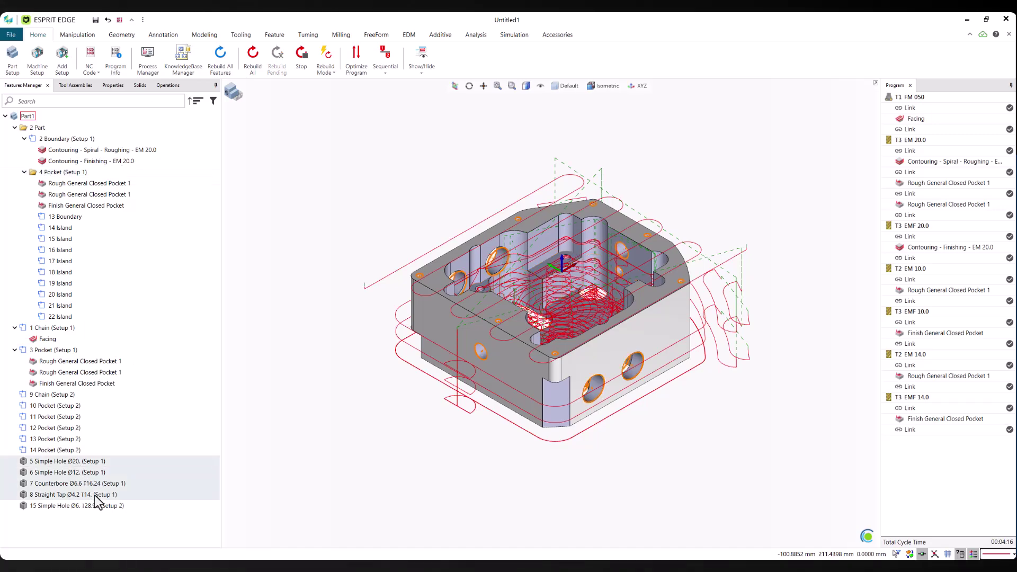
{"action": "right_click", "coordinate": [95, 495]}
{"action": "left_click", "coordinate": [123, 486]}
{"action": "left_click", "coordinate": [122, 486]}
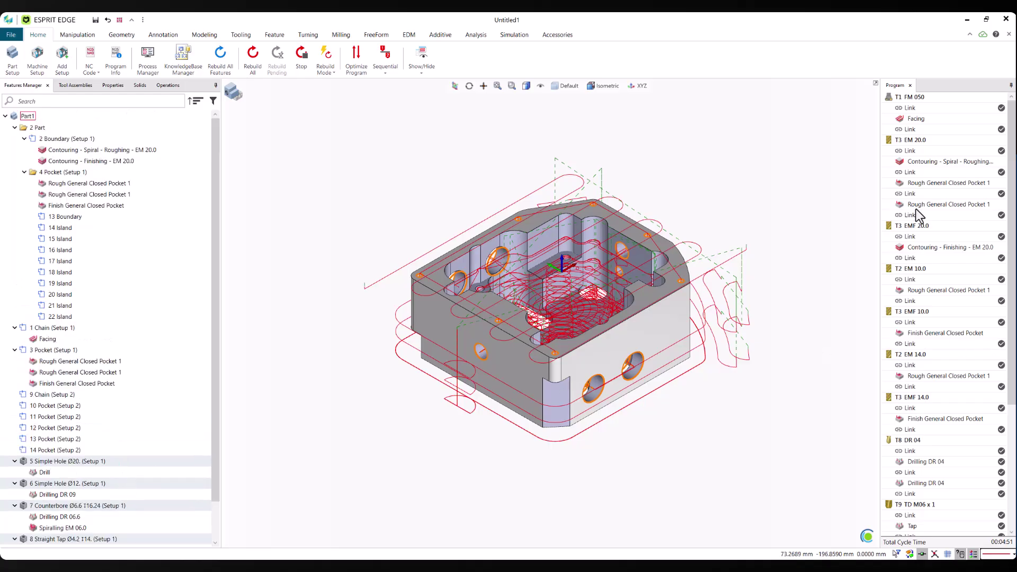
Optimise the tool order and simulate all Setup 1 operations to completion in 00:04:50.
{"action": "left_click", "coordinate": [351, 72]}
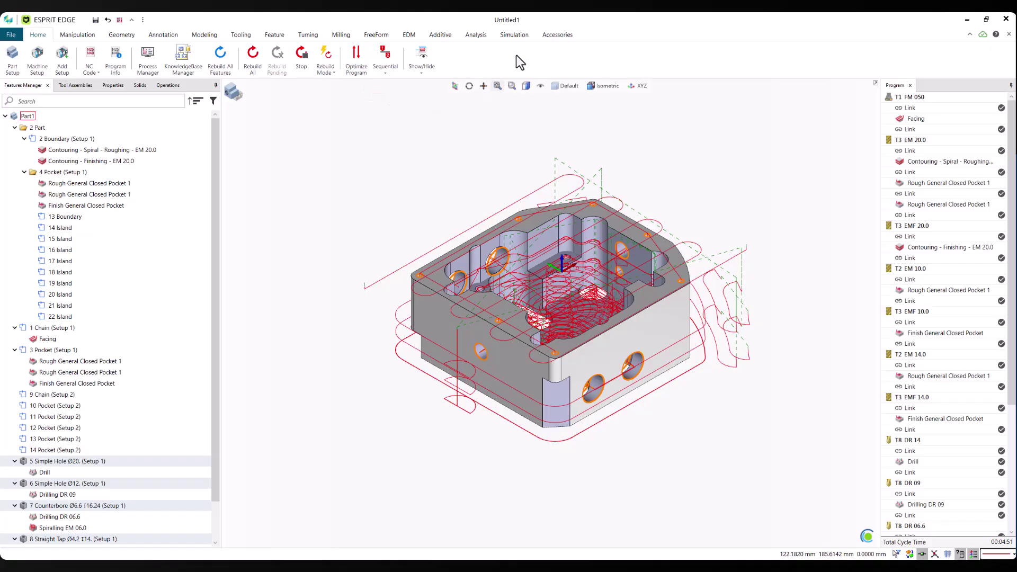
{"action": "left_click", "coordinate": [518, 36]}
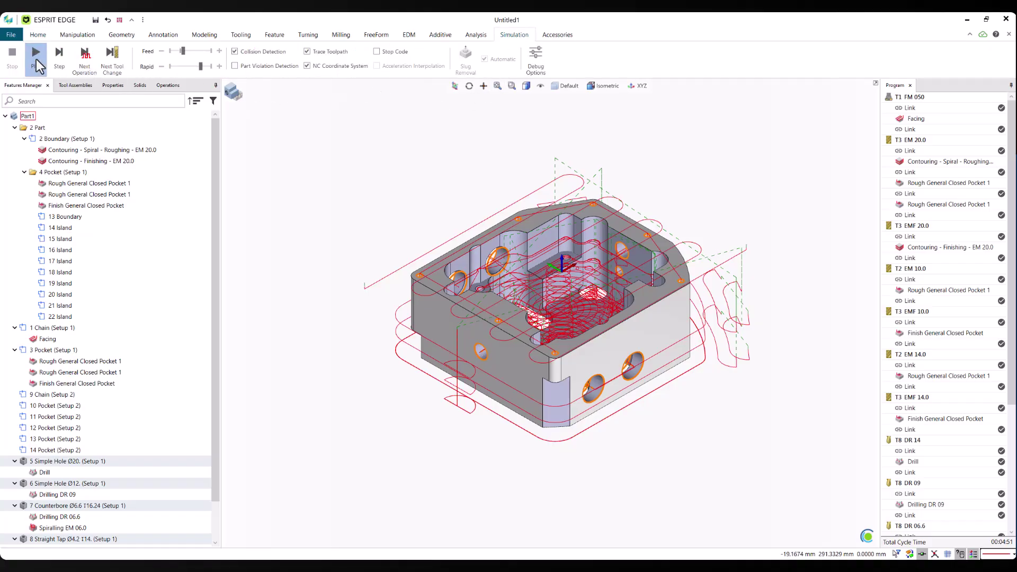
{"action": "left_click", "coordinate": [36, 58]}
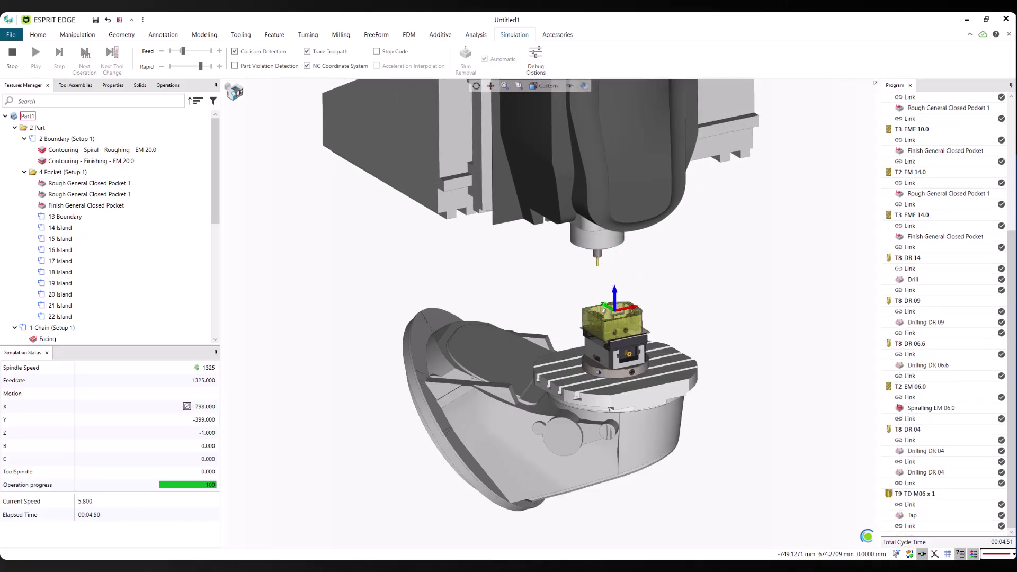
{"action": "left_click", "coordinate": [11, 63]}
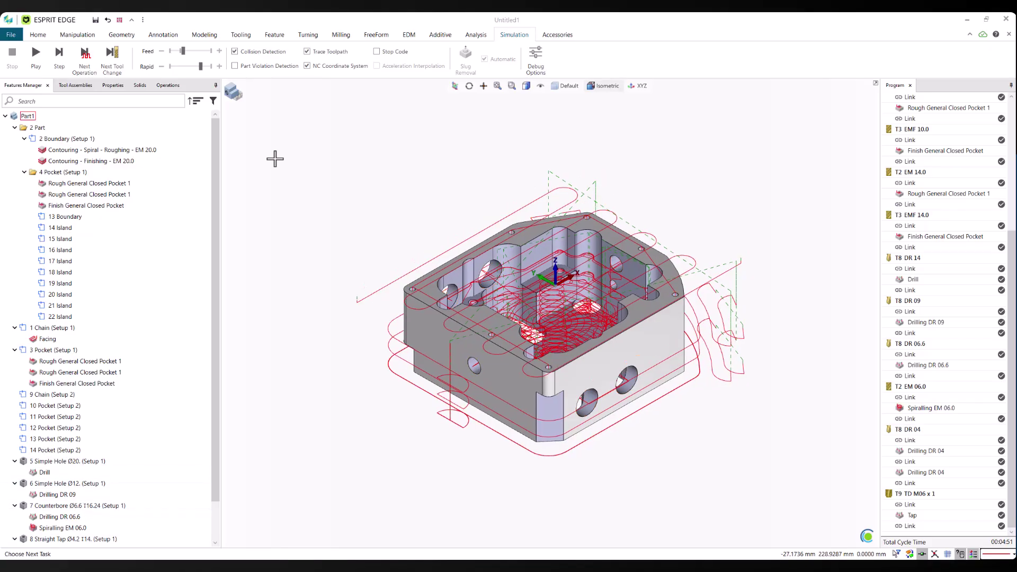
{"action": "left_click", "coordinate": [37, 35]}
{"action": "left_click", "coordinate": [65, 58]}
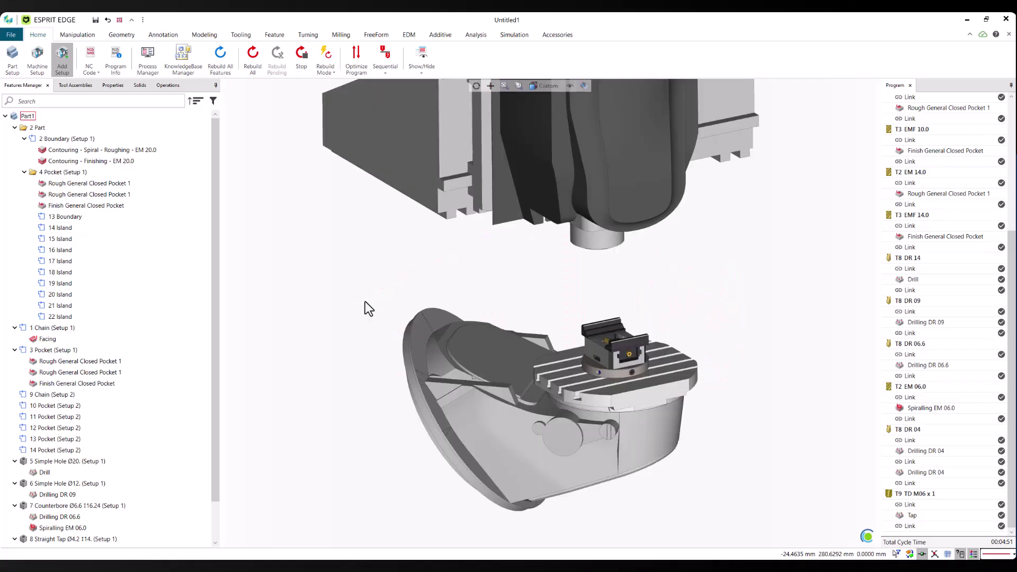
Flip Workpiece1 180° about X in the Lang Makro-Grip vise for the second setup.
{"action": "left_click", "coordinate": [107, 124]}
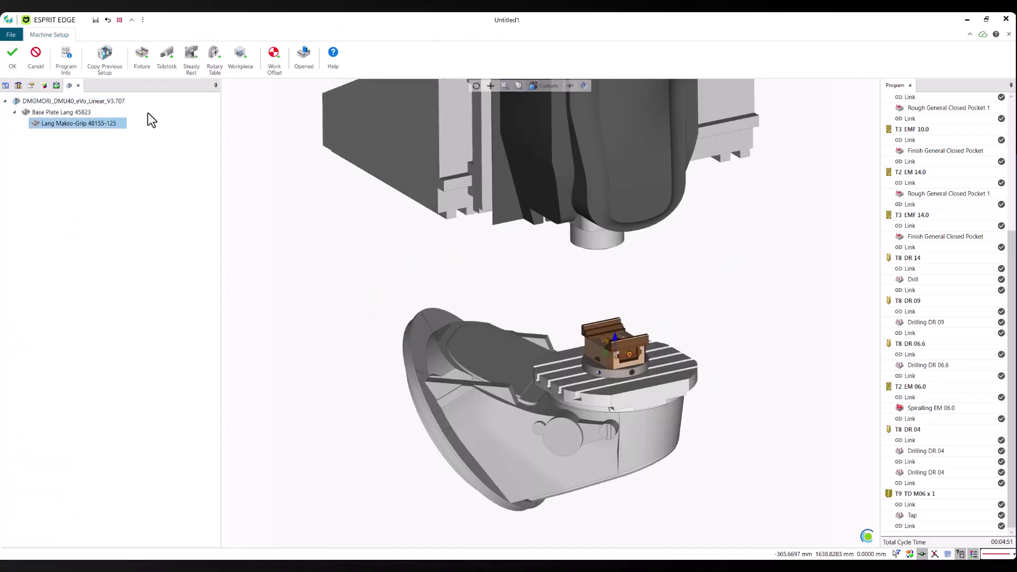
{"action": "left_click", "coordinate": [236, 63]}
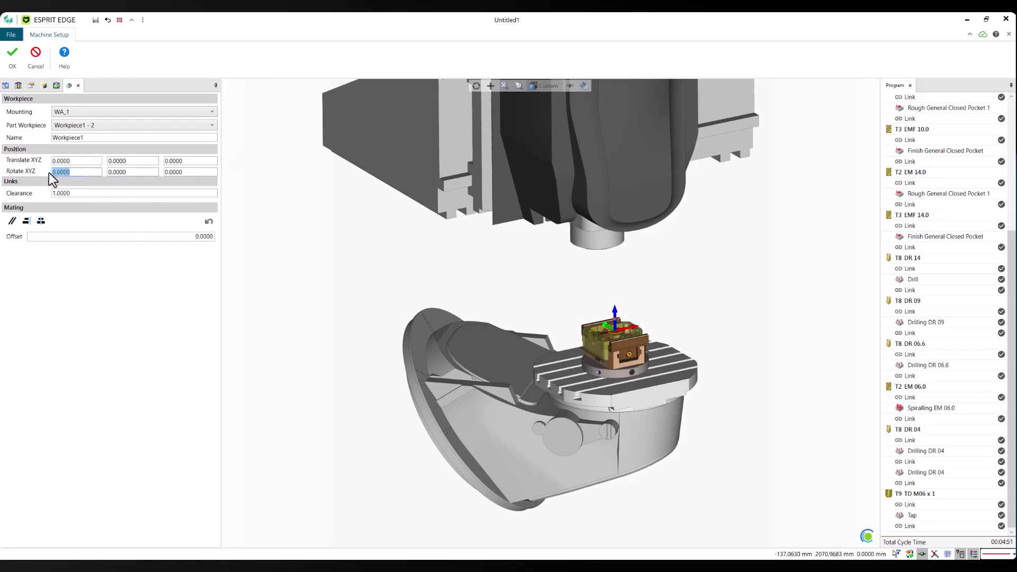
{"action": "type", "text": "180"}
{"action": "left_click", "coordinate": [72, 163]}
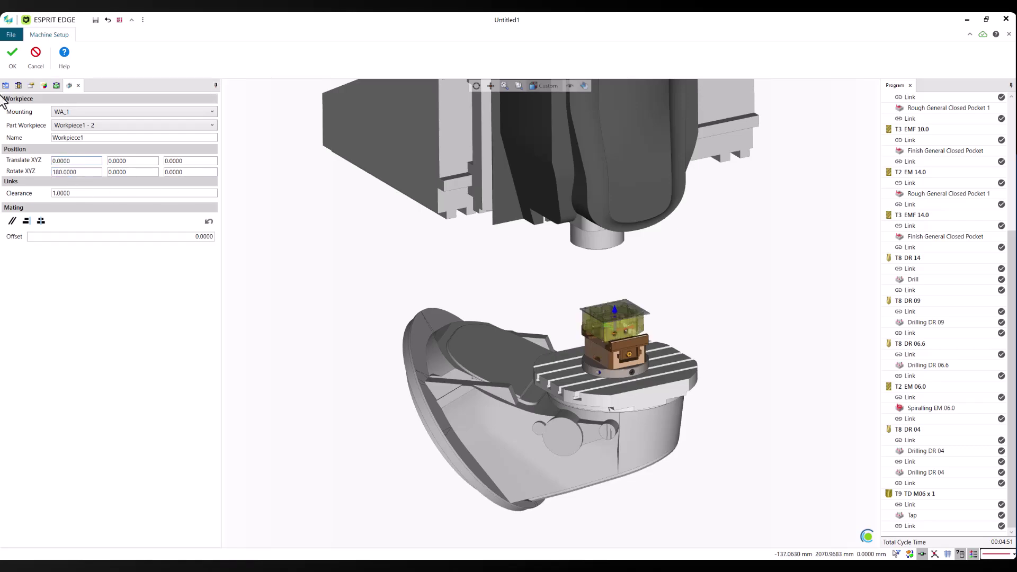
{"action": "left_click", "coordinate": [10, 69]}
{"action": "left_click", "coordinate": [13, 68]}
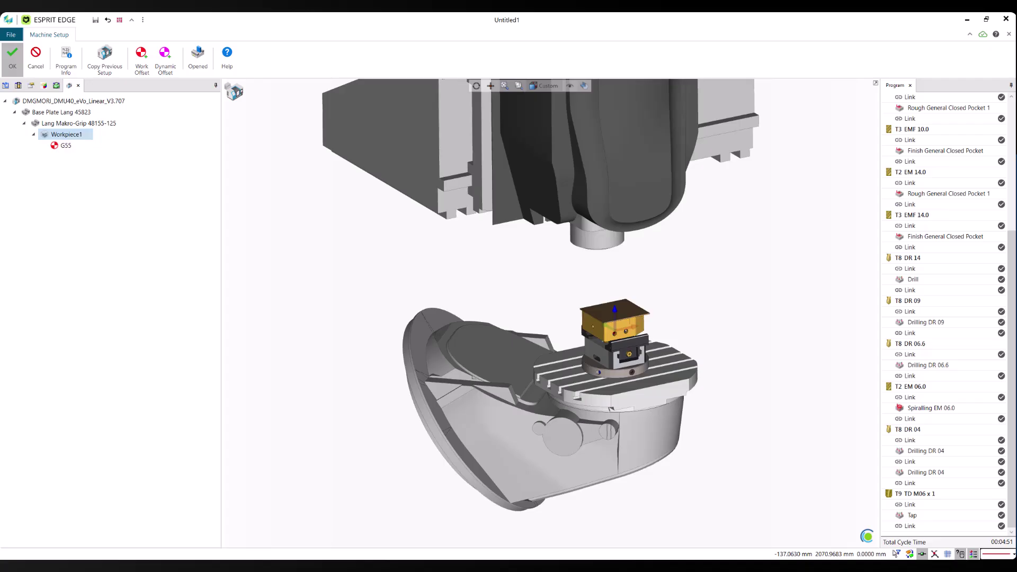
Run ProPlan AI on 9 Chain and pockets 10–14 for facing, shoulder and circular pocket milling.
{"action": "left_click", "coordinate": [233, 93]}
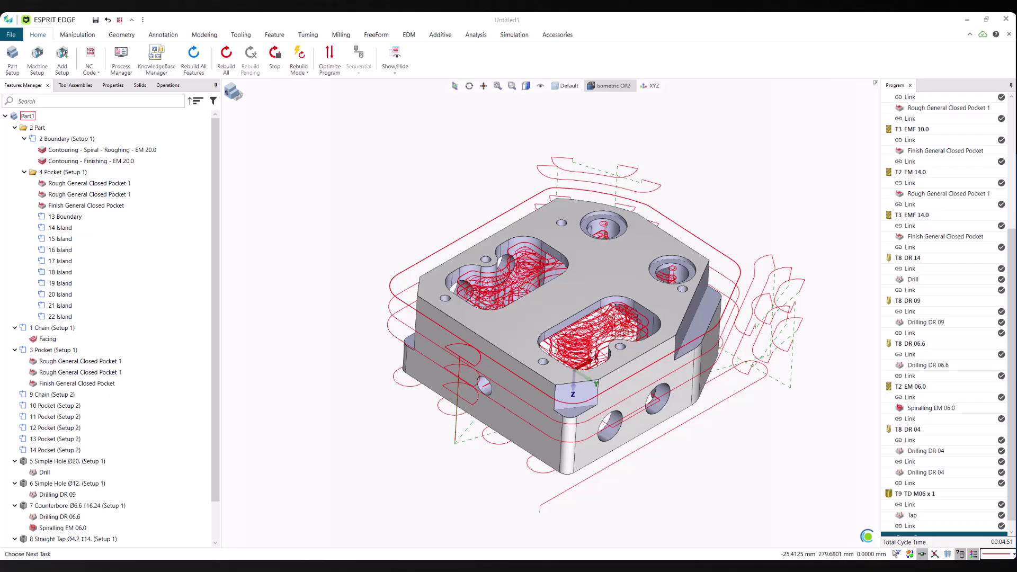
{"action": "right_click", "coordinate": [64, 398]}
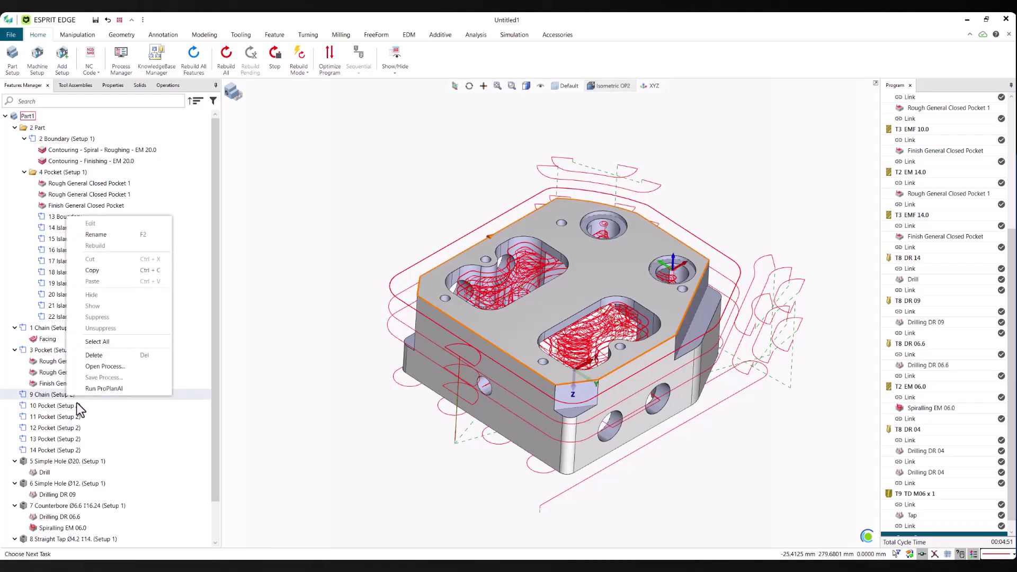
{"action": "left_click", "coordinate": [112, 389]}
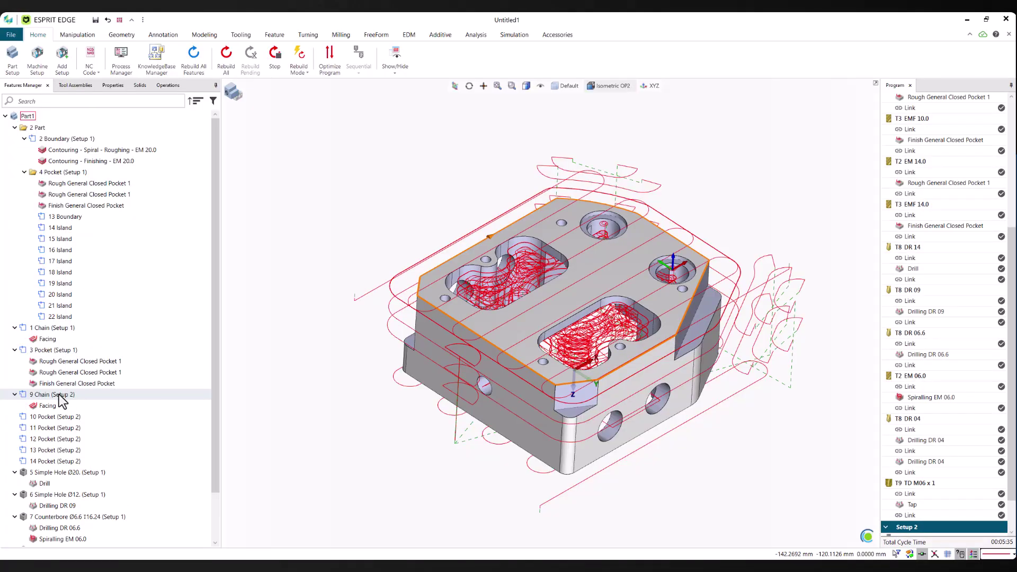
{"action": "left_click", "coordinate": [57, 417]}
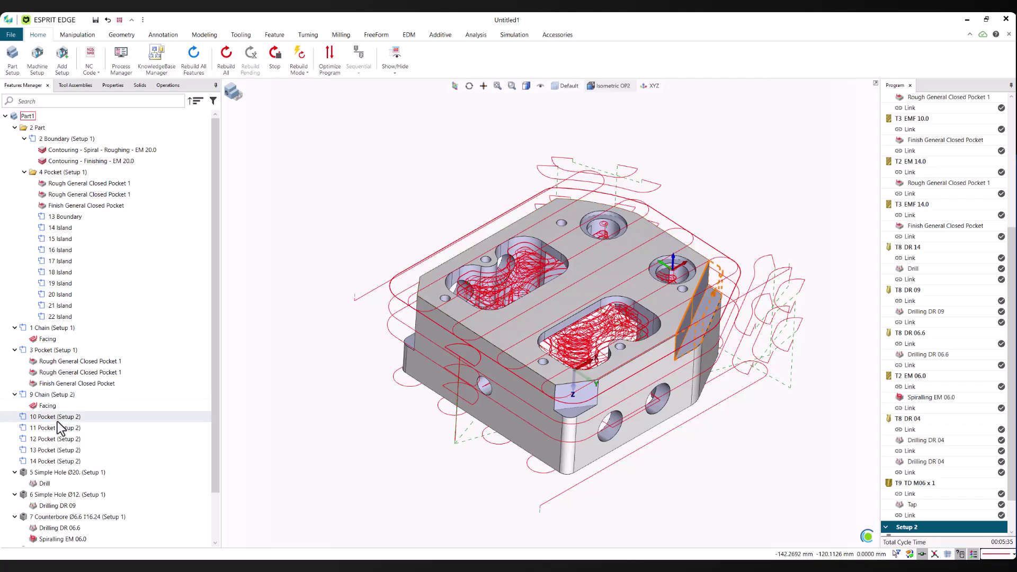
{"action": "left_click", "coordinate": [55, 461], "text": "shift"}
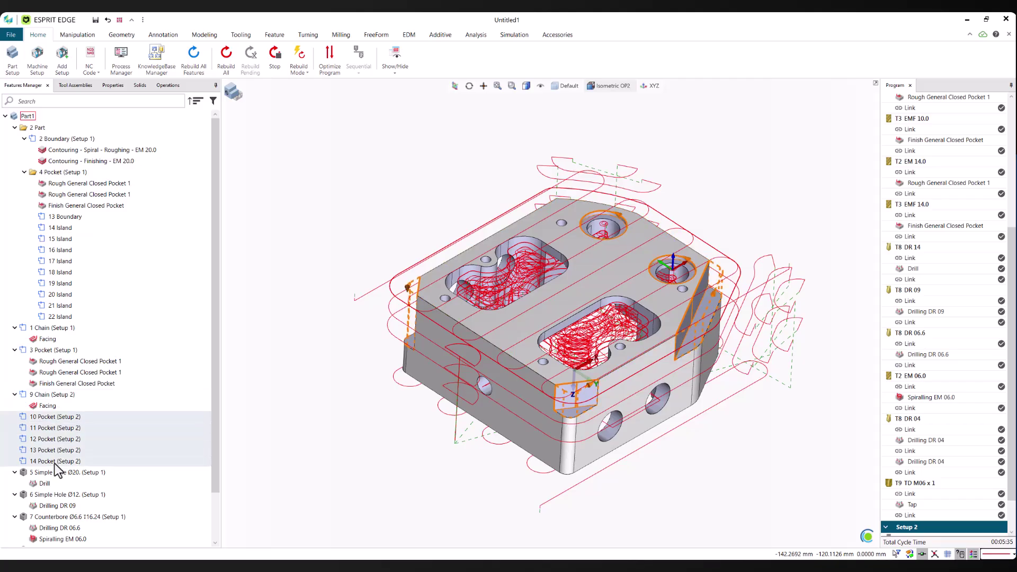
{"action": "right_click", "coordinate": [56, 462]}
{"action": "left_click", "coordinate": [79, 454]}
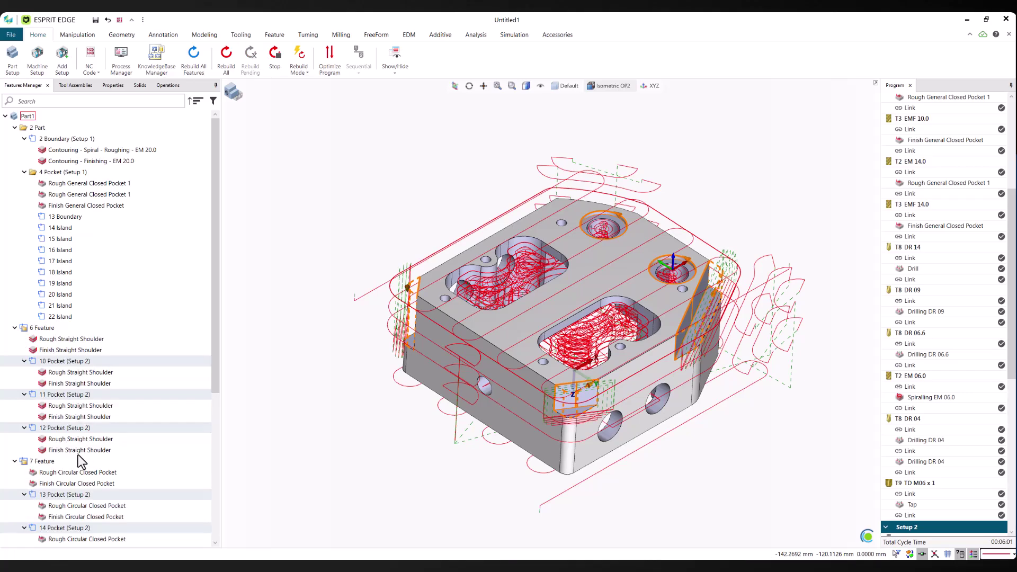
Run ProPlan AI on 15 Simple Hole for chip-removal drilling, bringing cycle time to 00:06:19.
{"action": "scroll", "coordinate": [77, 454], "scroll_direction": "down", "scroll_amount": 7}
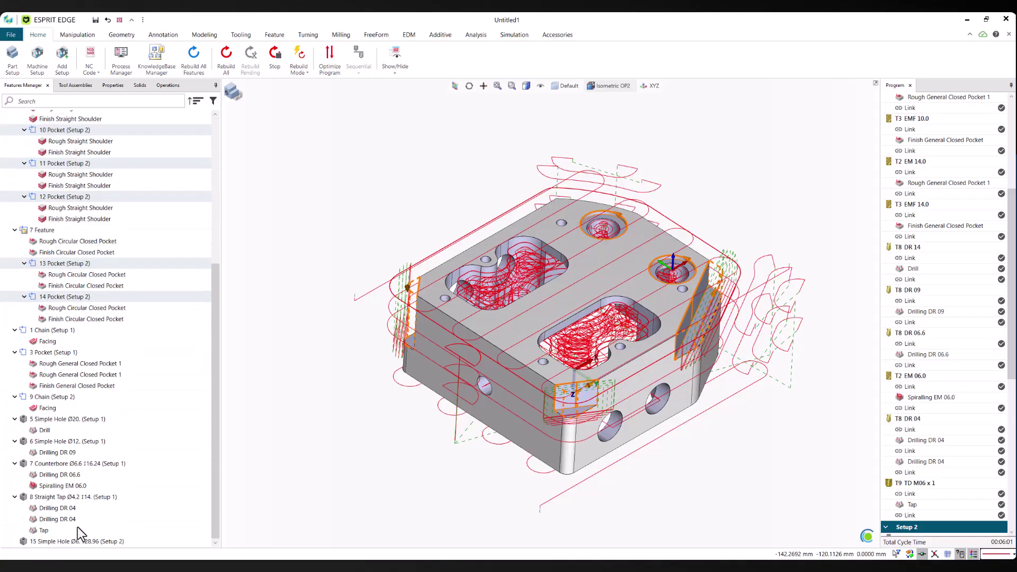
{"action": "left_click", "coordinate": [77, 543]}
{"action": "right_click", "coordinate": [76, 543]}
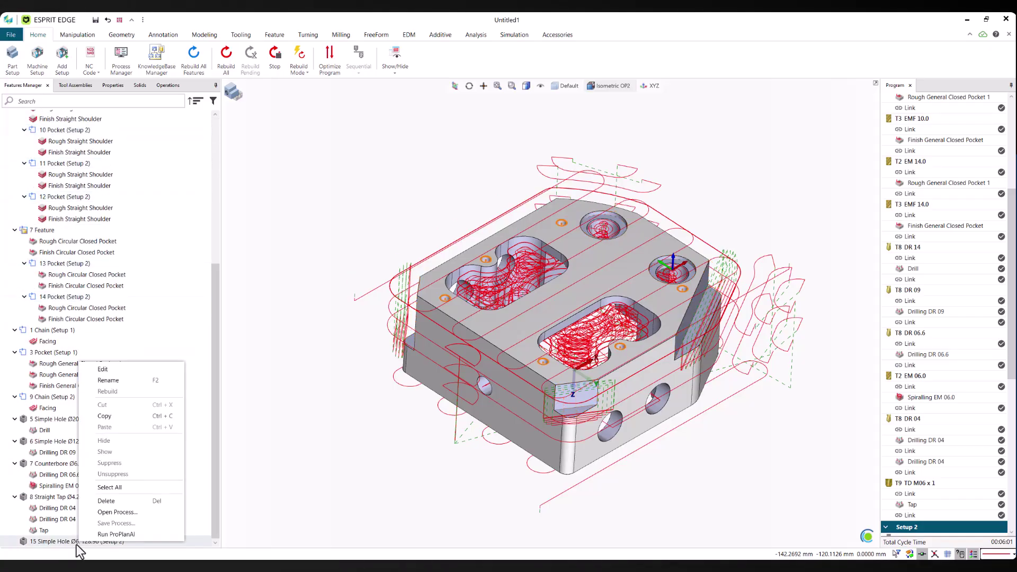
{"action": "left_click", "coordinate": [97, 535]}
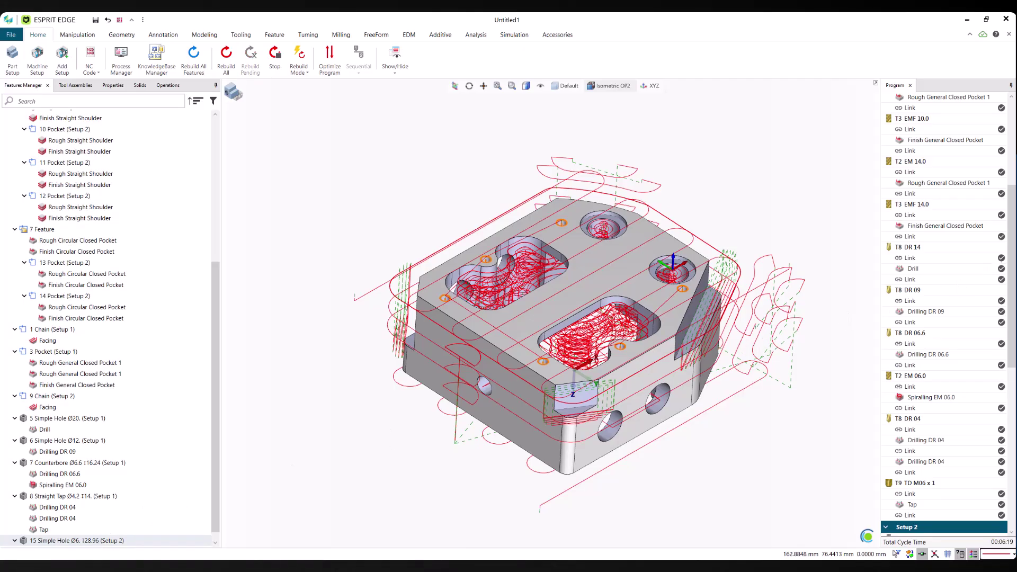
{"action": "scroll", "coordinate": [999, 271], "scroll_direction": "down", "scroll_amount": 2}
{"action": "scroll", "coordinate": [943, 312], "scroll_direction": "down", "scroll_amount": 10}
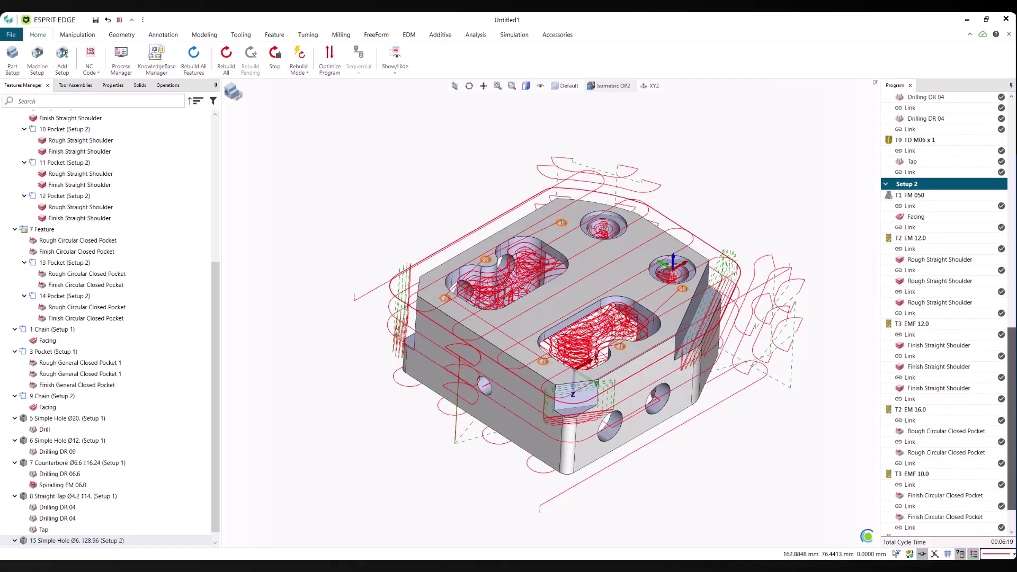
{"action": "left_click", "coordinate": [514, 34]}
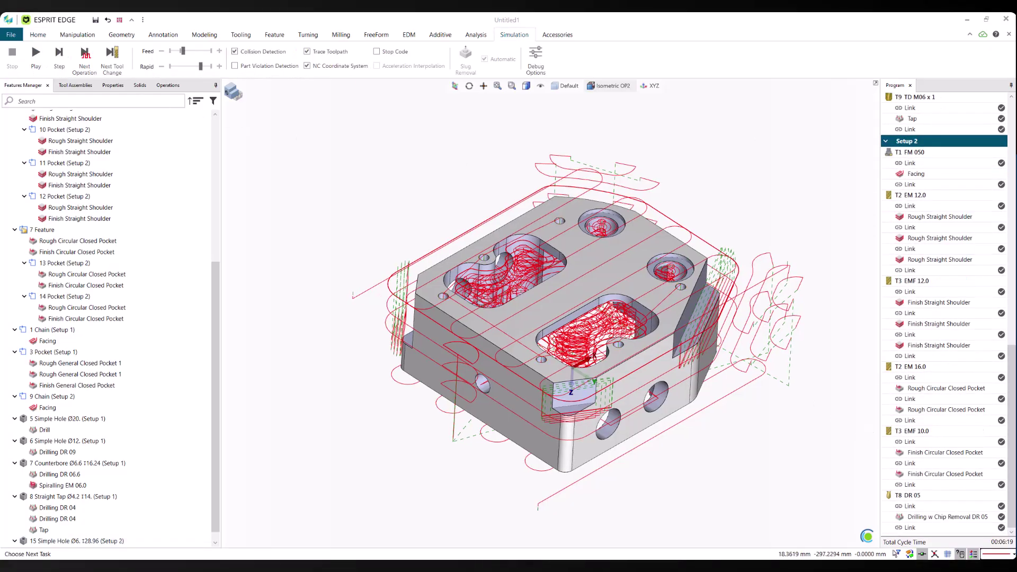
Play the two-setup machine simulation through to 00:06:18, then stop it.
{"action": "left_click", "coordinate": [35, 53]}
{"action": "left_click", "coordinate": [35, 58]}
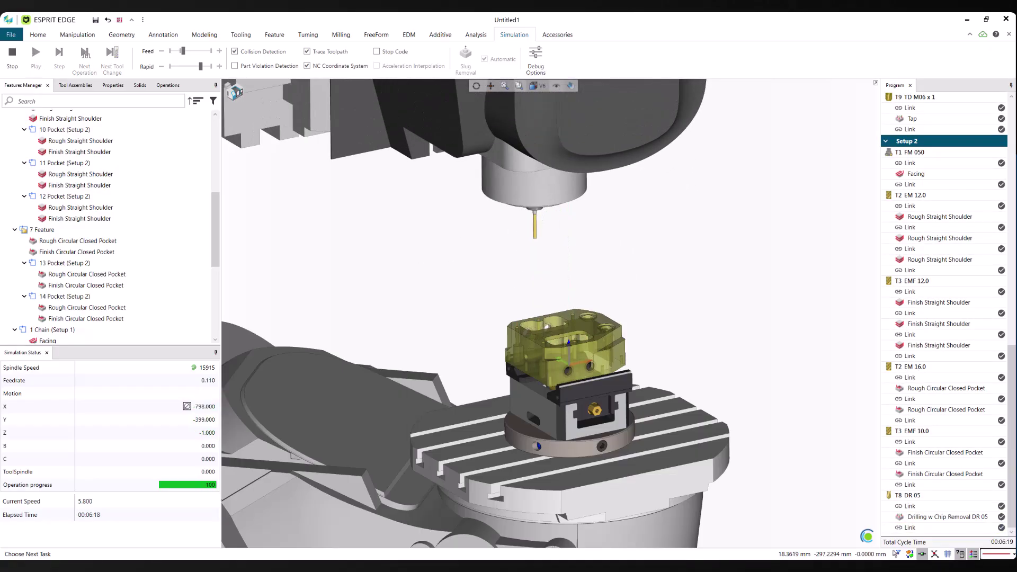
{"action": "left_click", "coordinate": [12, 61]}
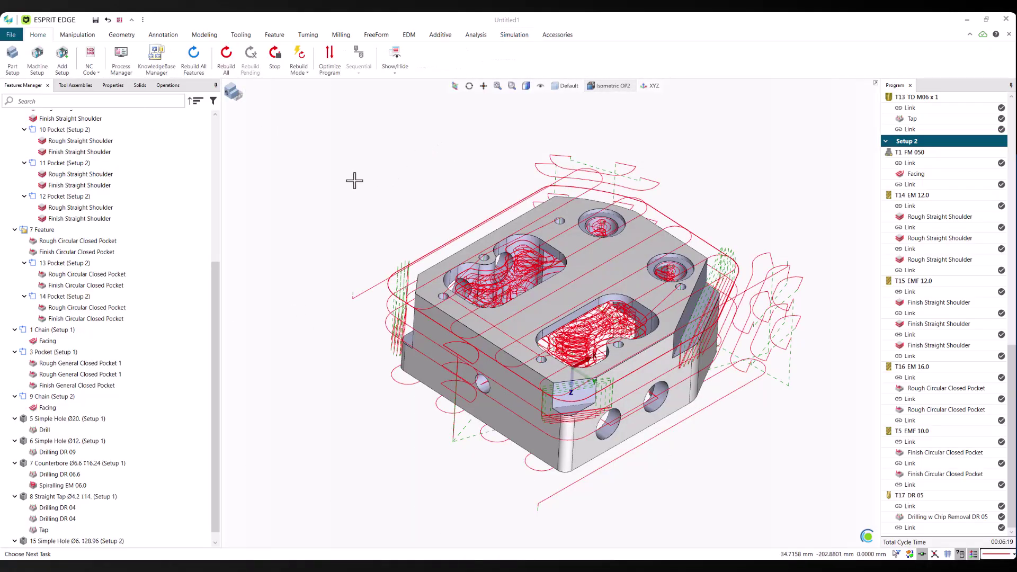
Post the NC code and scroll through Untitled1.nc to the final M30 near line 4361.
{"action": "left_click", "coordinate": [89, 58]}
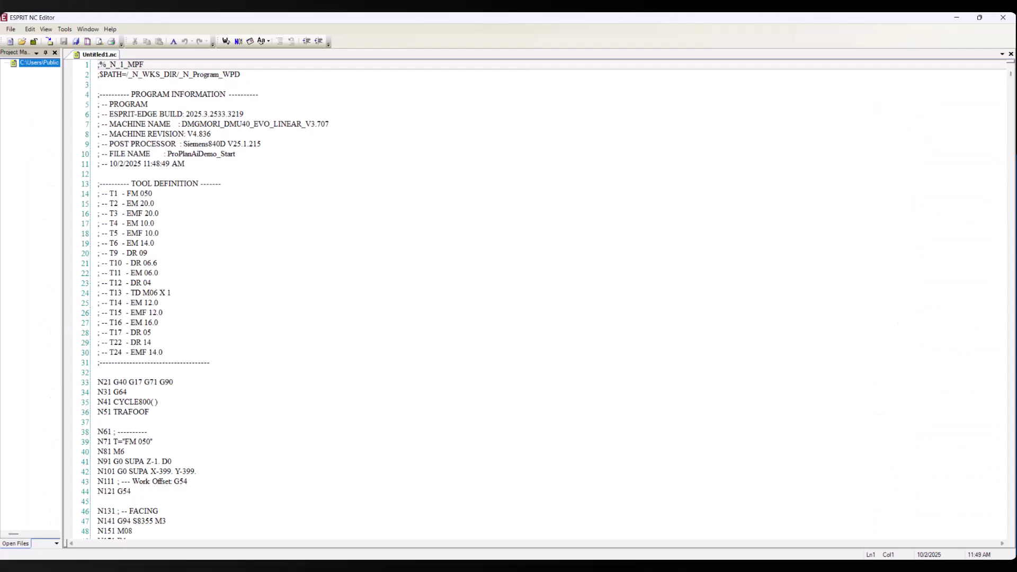
{"action": "scroll", "coordinate": [529, 297], "scroll_direction": "down", "scroll_amount": 20}
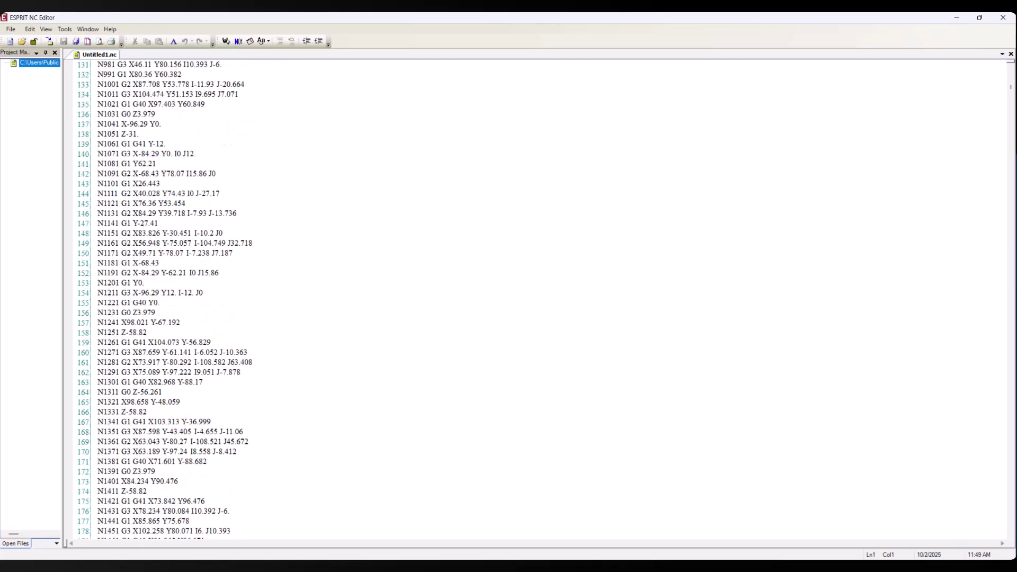
{"action": "scroll", "coordinate": [530, 297], "scroll_direction": "down", "scroll_amount": 20}
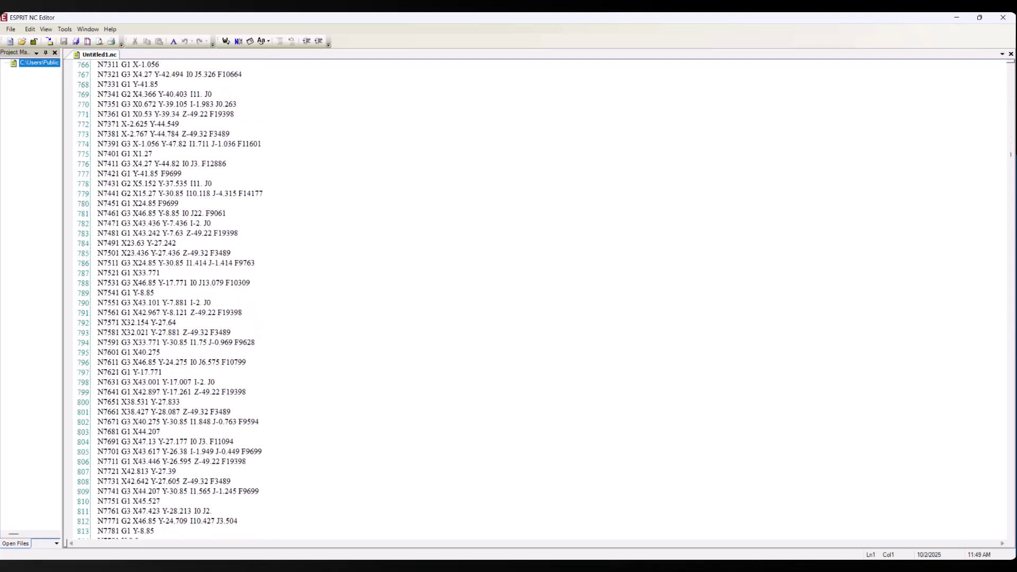
{"action": "scroll", "coordinate": [530, 297], "scroll_direction": "down", "scroll_amount": 20}
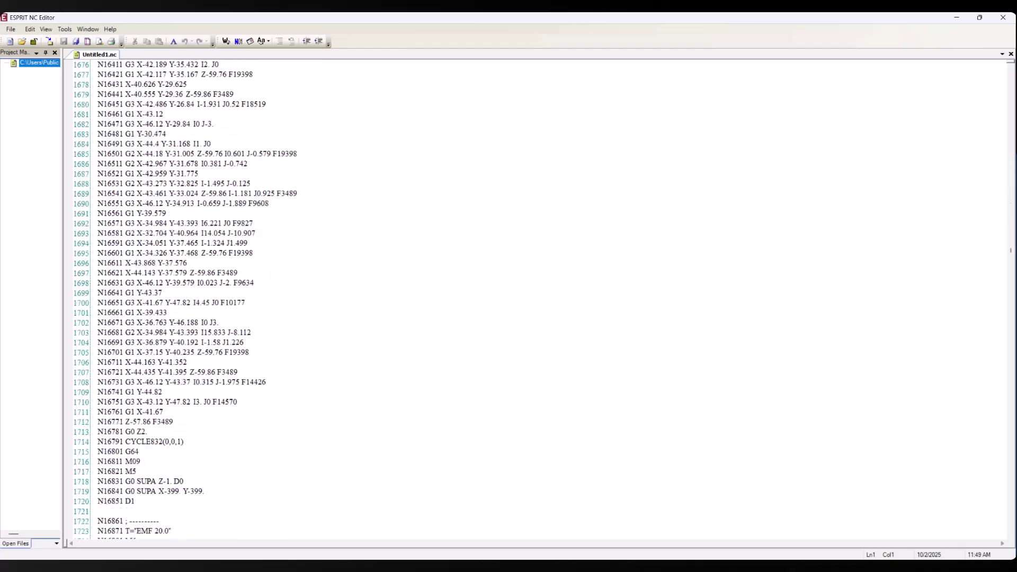
{"action": "scroll", "coordinate": [530, 297], "scroll_direction": "down", "scroll_amount": 20}
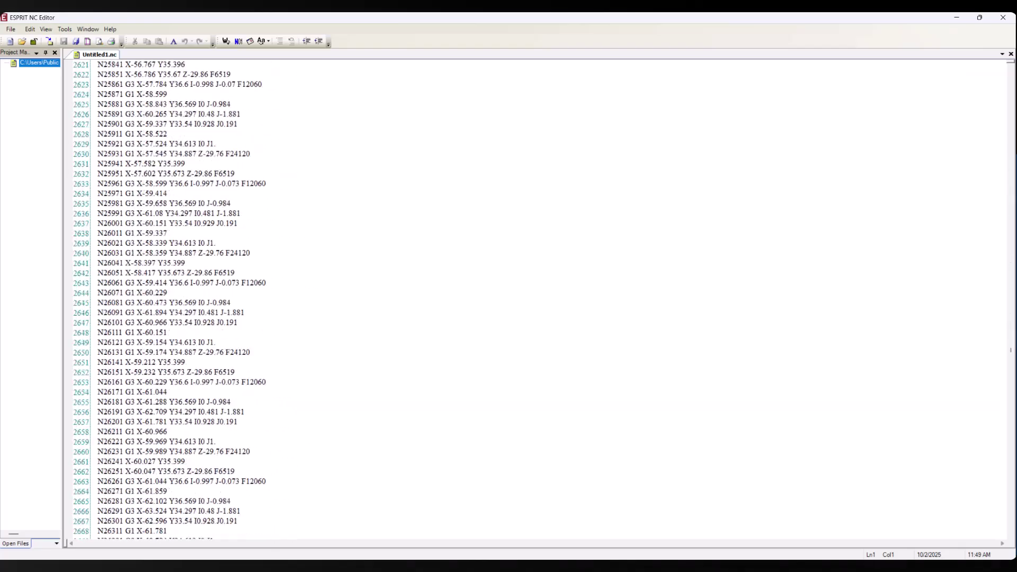
{"action": "scroll", "coordinate": [530, 297], "scroll_direction": "down", "scroll_amount": 20}
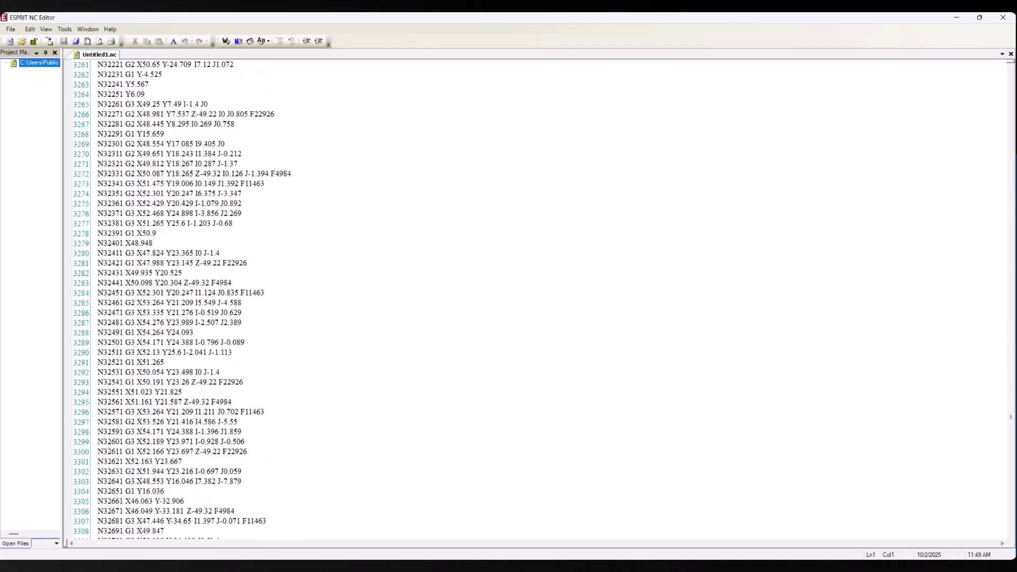
{"action": "scroll", "coordinate": [530, 296], "scroll_direction": "down", "scroll_amount": 20}
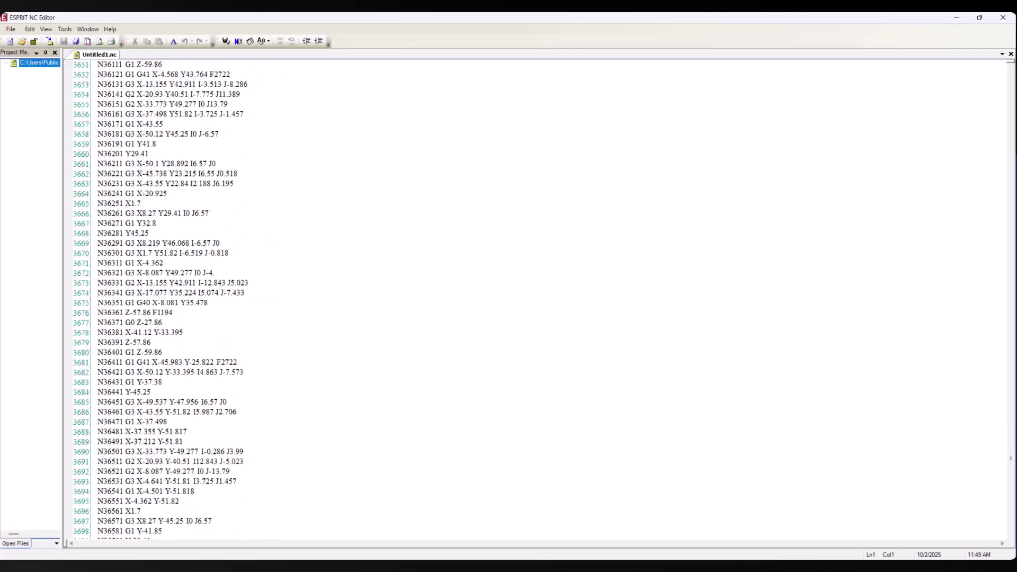
{"action": "scroll", "coordinate": [530, 296], "scroll_direction": "down", "scroll_amount": 20}
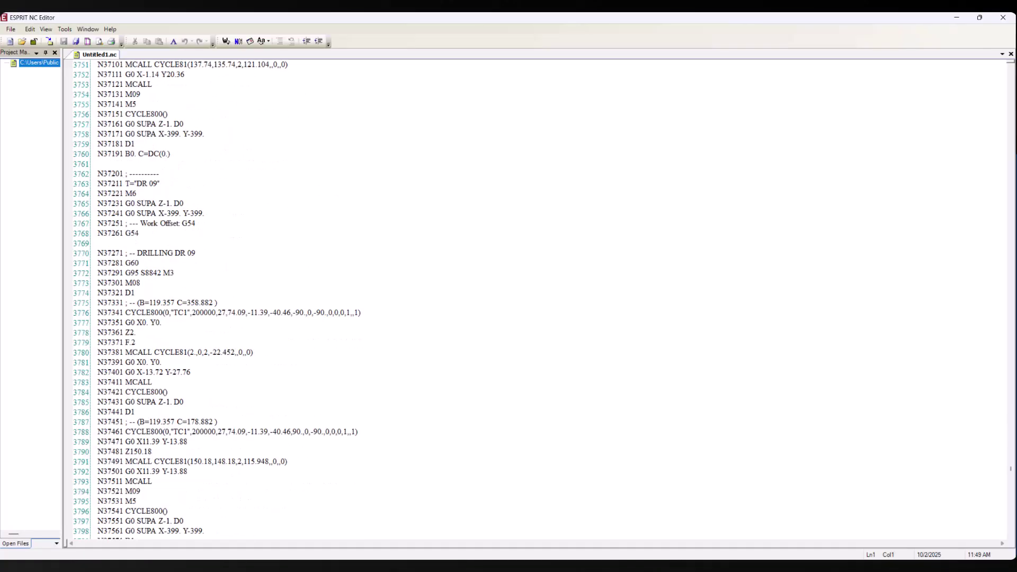
{"action": "scroll", "coordinate": [530, 297], "scroll_direction": "down", "scroll_amount": 20}
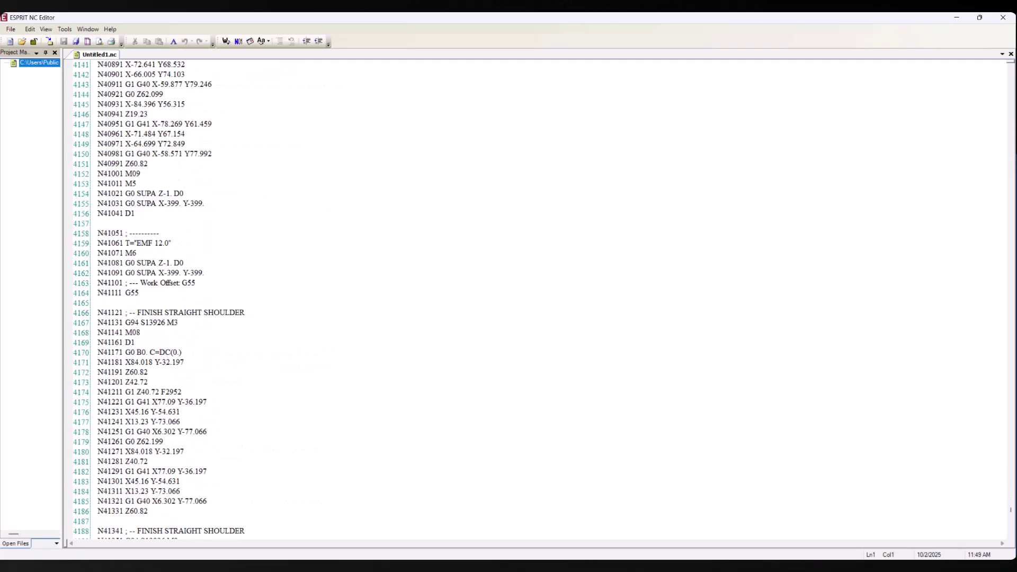
{"action": "scroll", "coordinate": [530, 297], "scroll_direction": "down", "scroll_amount": 20}
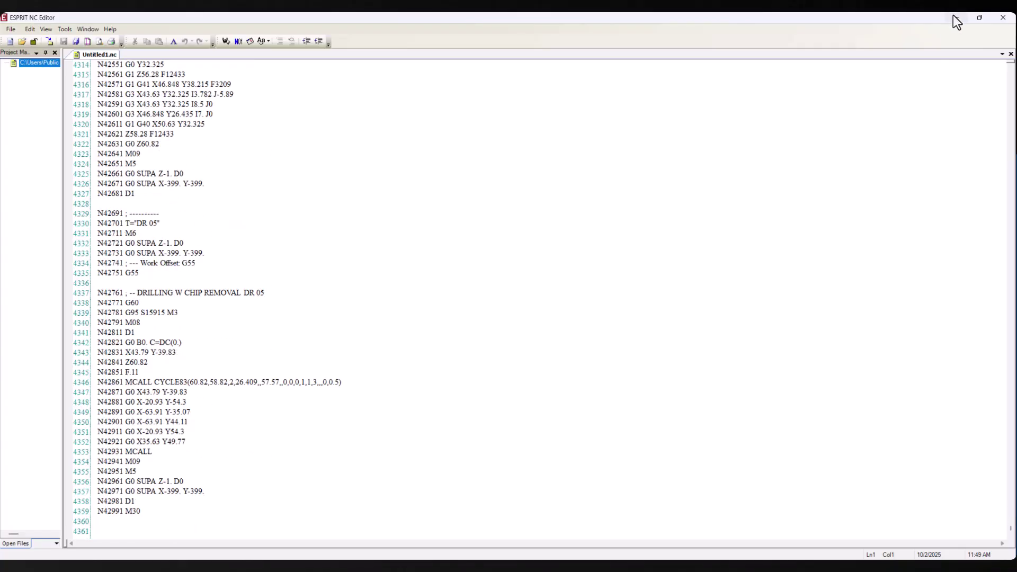
{"action": "left_click", "coordinate": [1002, 19]}
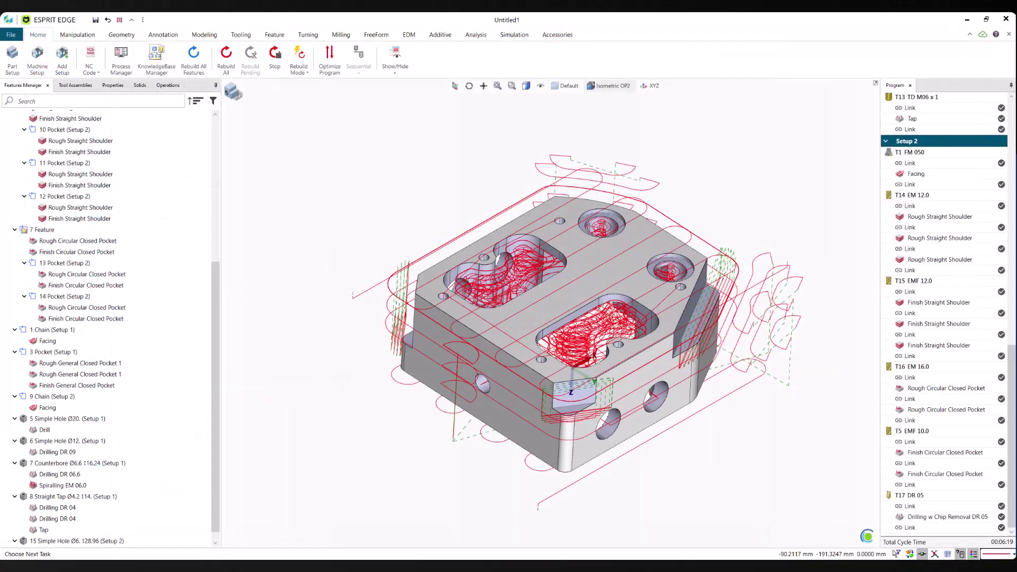